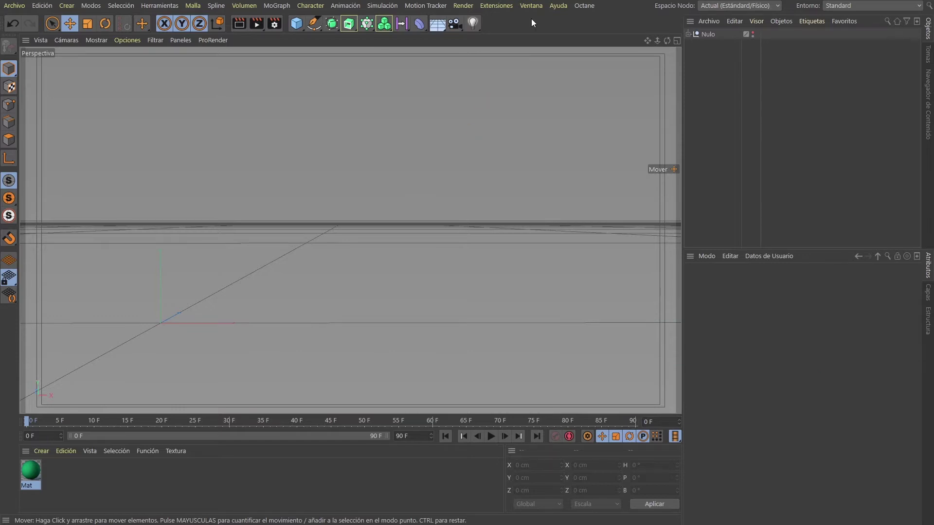
Open the Ayuda menu to show the help and update-checking options
click(557, 6)
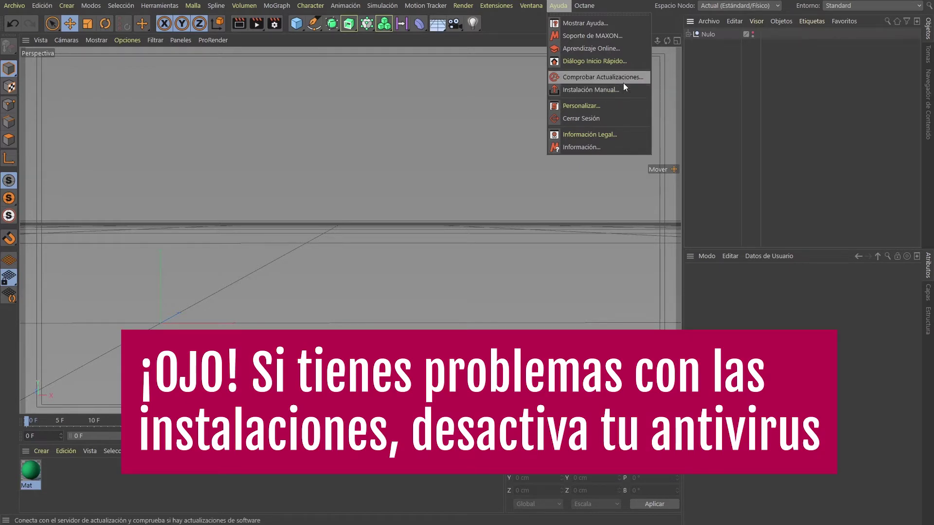
Click away from the Ayuda menu to dismiss it
click(723, 66)
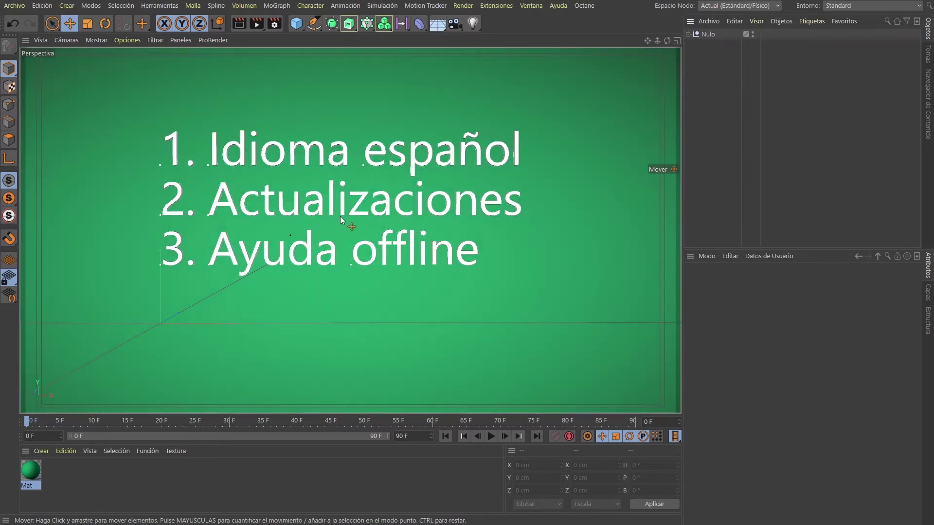
Select the Nulo null and show its Coord. attributes with the Quaternion section expanded
click(708, 35)
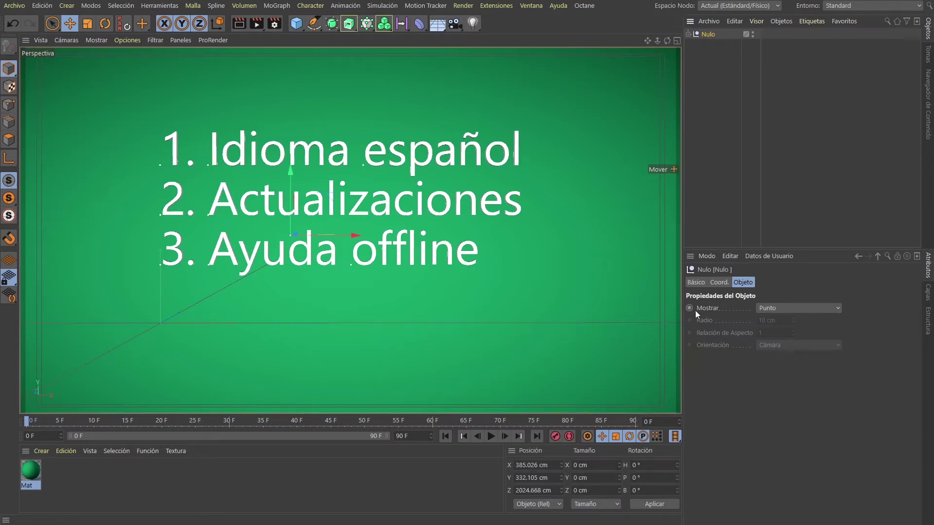
click(718, 283)
click(720, 283)
click(690, 358)
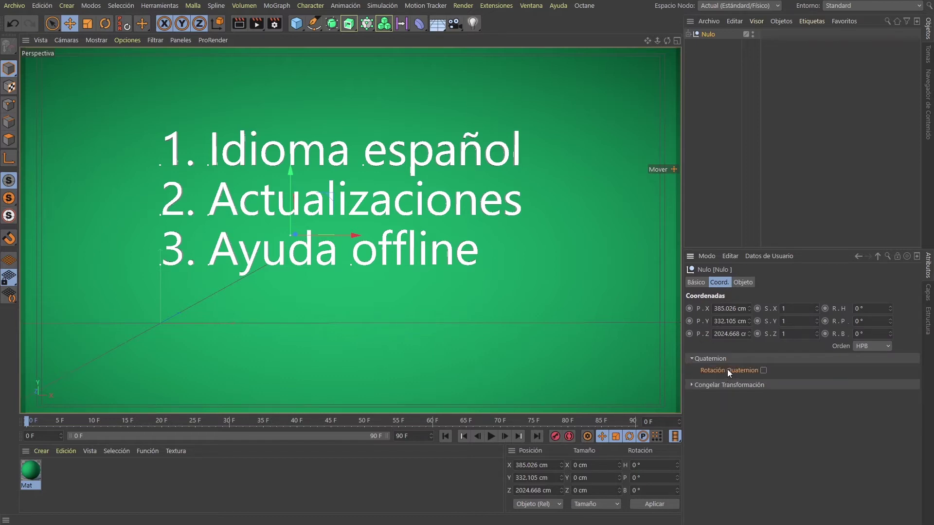
key(ctrl+F1)
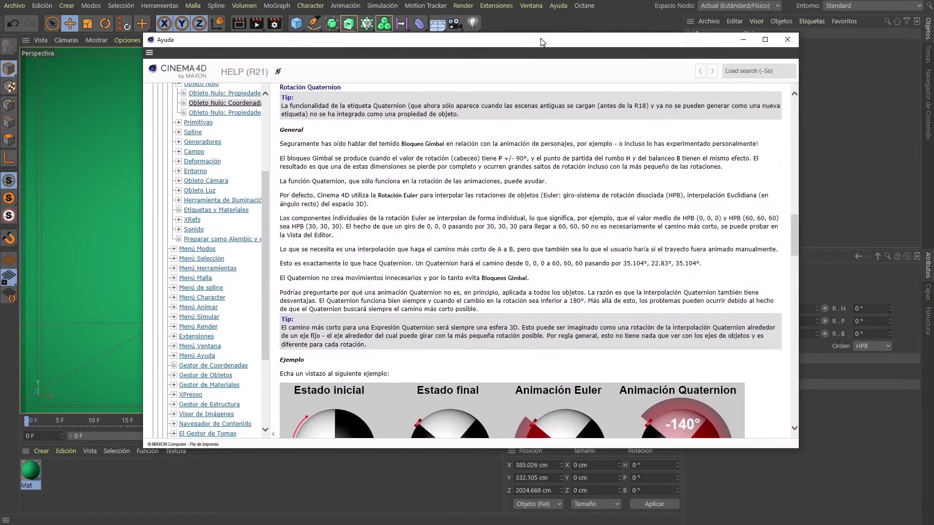
drag(541, 42, 526, 51)
scroll(450, 235, down, 4)
scroll(450, 236, up, 1)
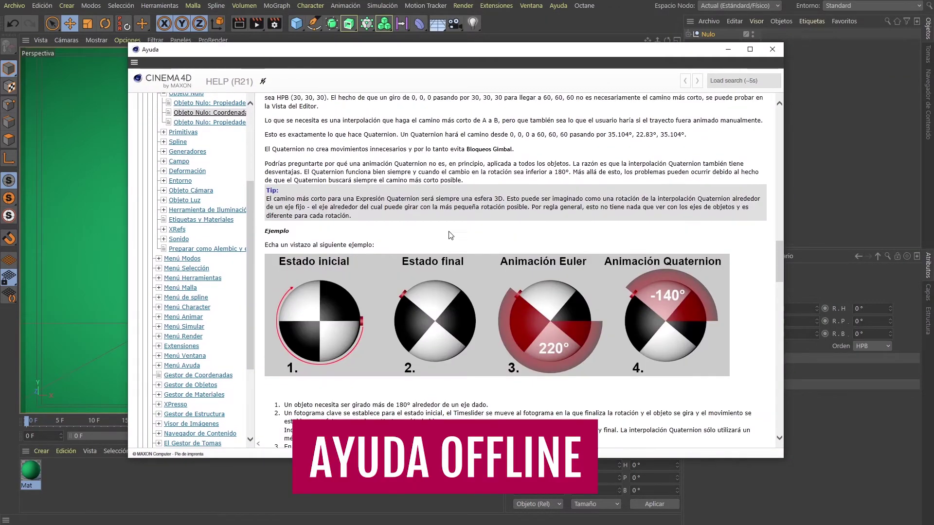
scroll(450, 236, up, 2)
scroll(450, 236, up, 1)
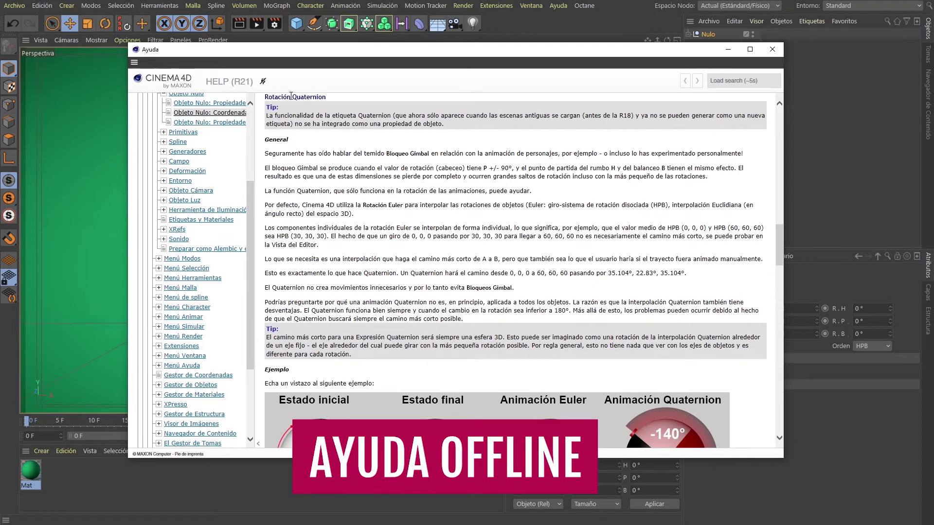
key(ctrl+a)
click(369, 239)
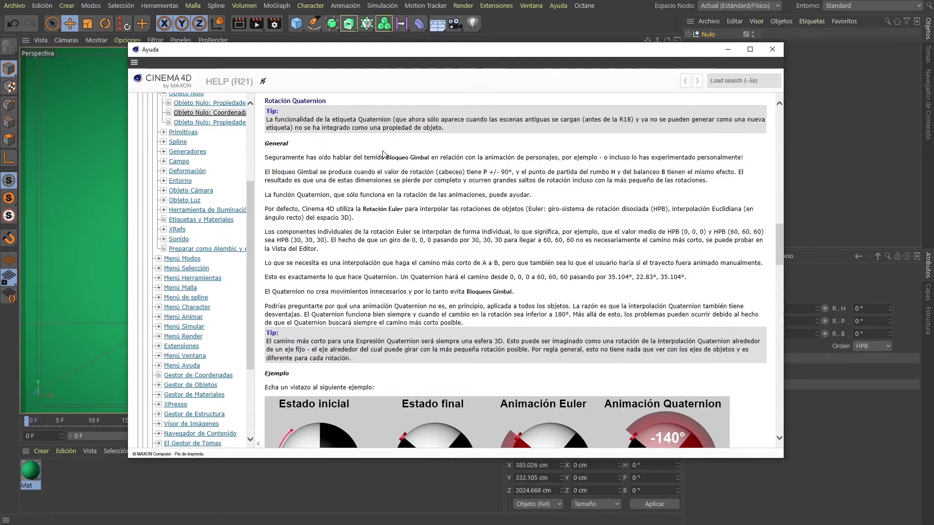
drag(596, 54, 558, 71)
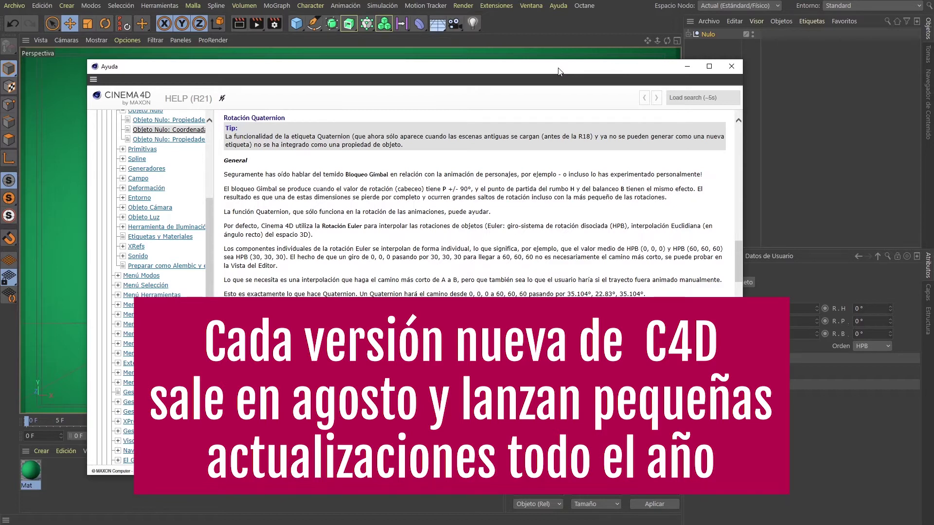
drag(558, 69, 586, 72)
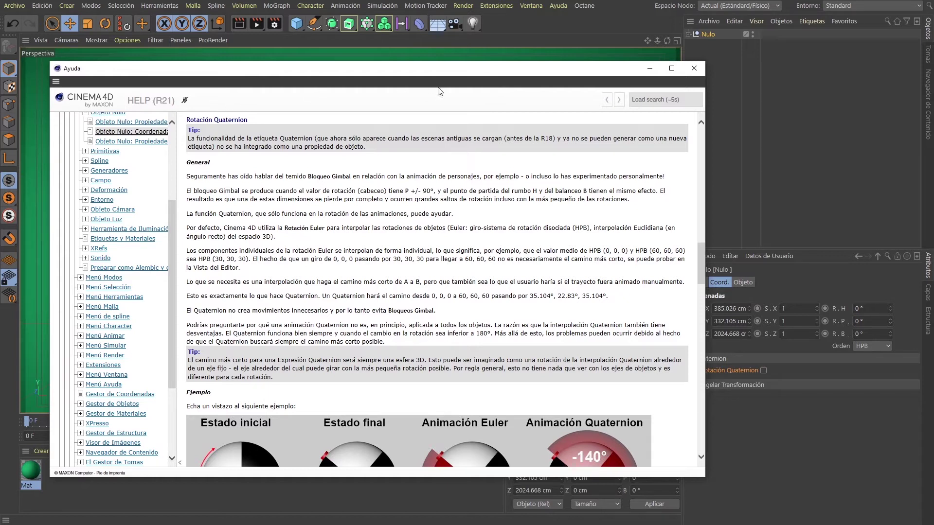
drag(596, 73, 584, 73)
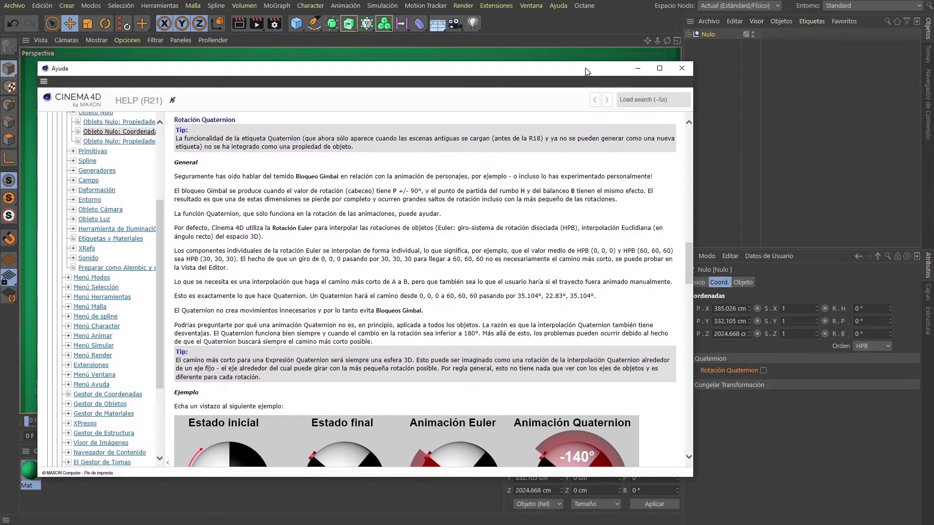
click(680, 69)
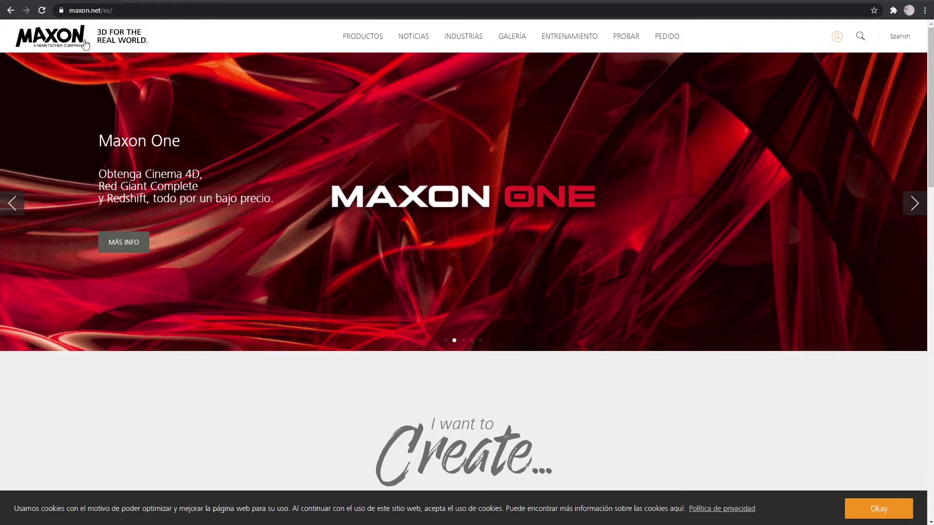
Highlight and then deselect the maxon.net/es/ address in the browser's URL bar
drag(68, 10, 104, 10)
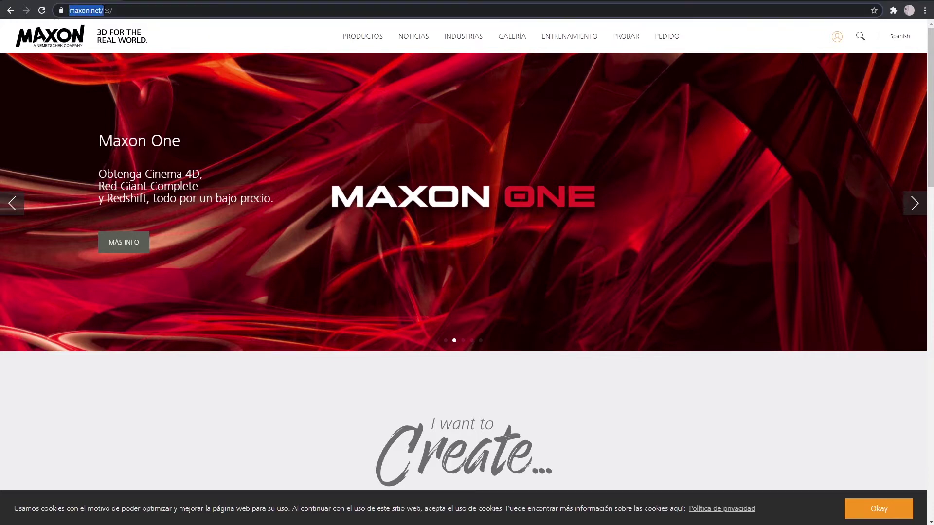
click(160, 9)
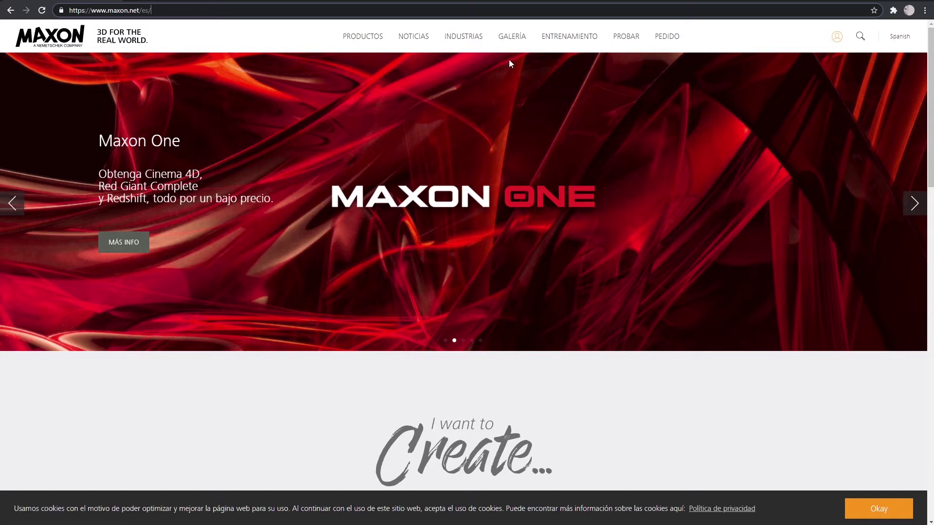
From PROBAR, open Otras descargas e instaladores and expand the Cinema 4D R21 Application installers
click(627, 38)
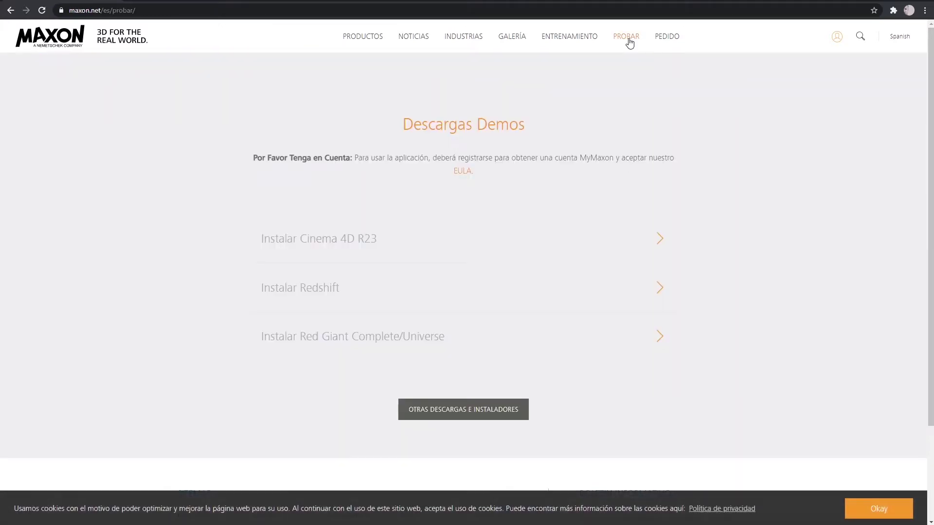
click(466, 414)
scroll(531, 291, down, 5)
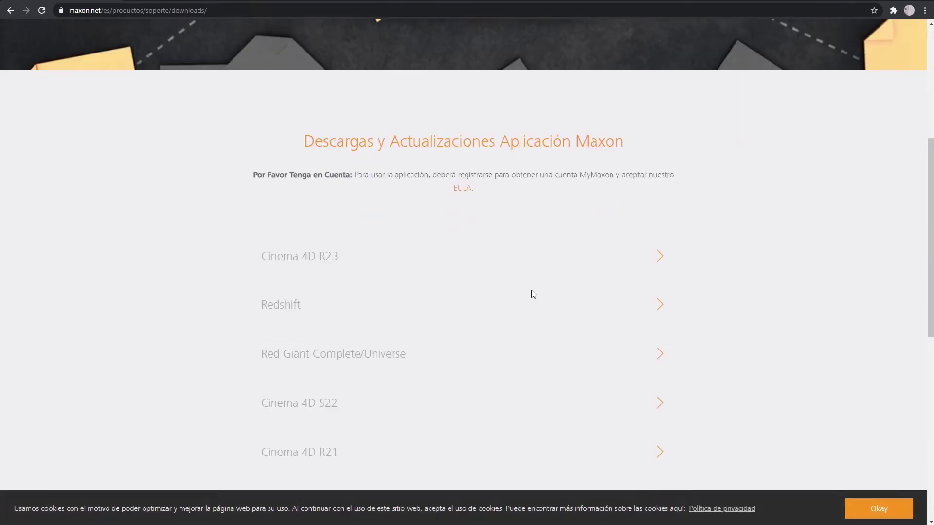
scroll(531, 294, down, 2)
scroll(563, 229, down, 2)
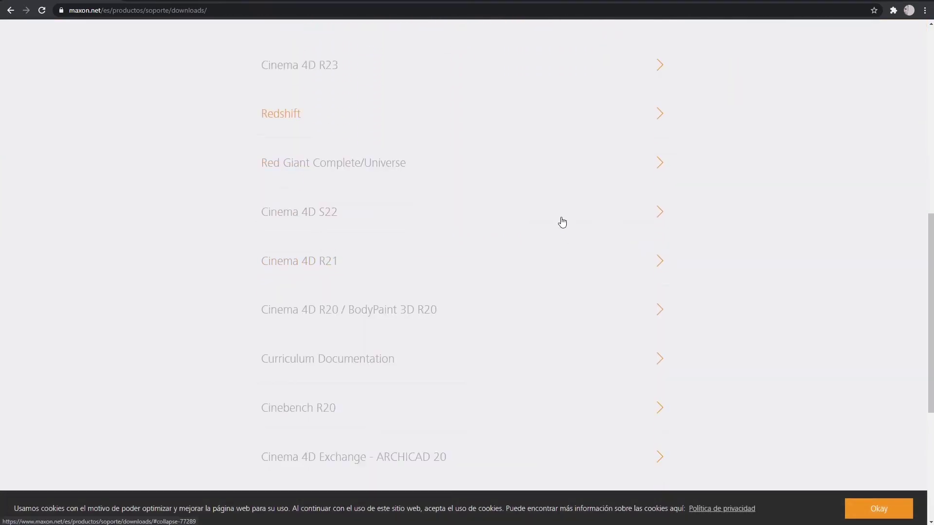
click(660, 249)
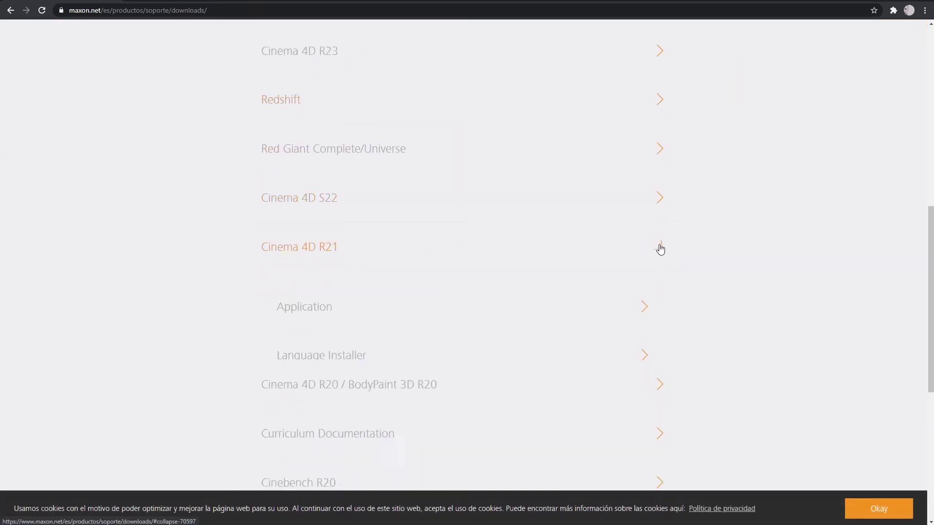
scroll(558, 246, down, 2)
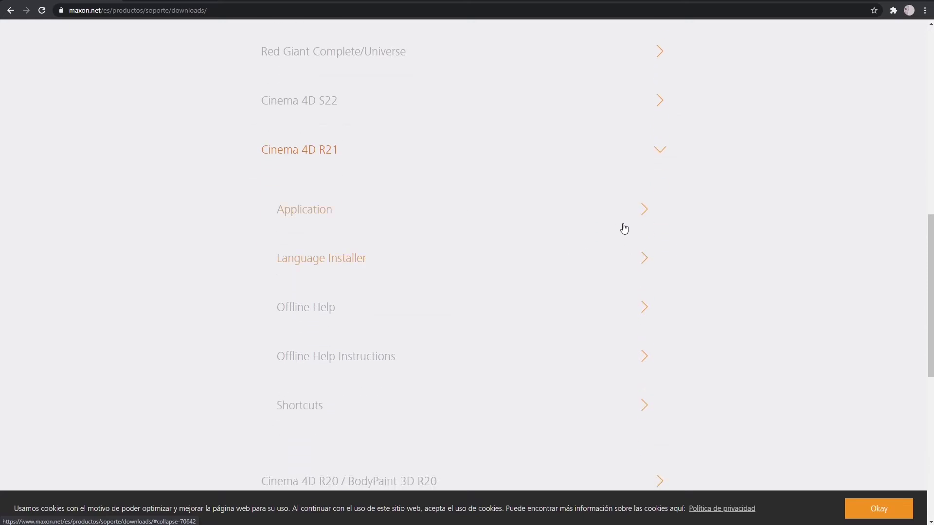
click(646, 212)
scroll(592, 215, down, 1)
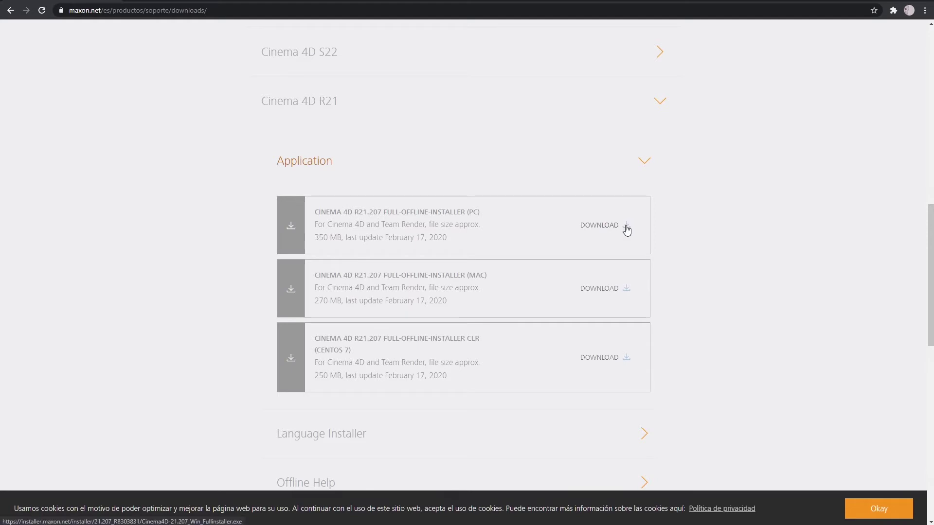
click(641, 163)
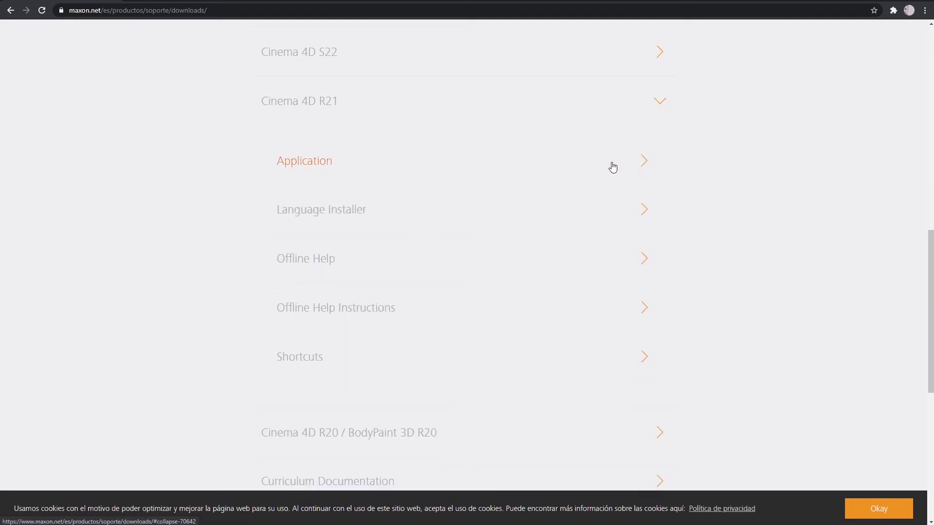
click(644, 210)
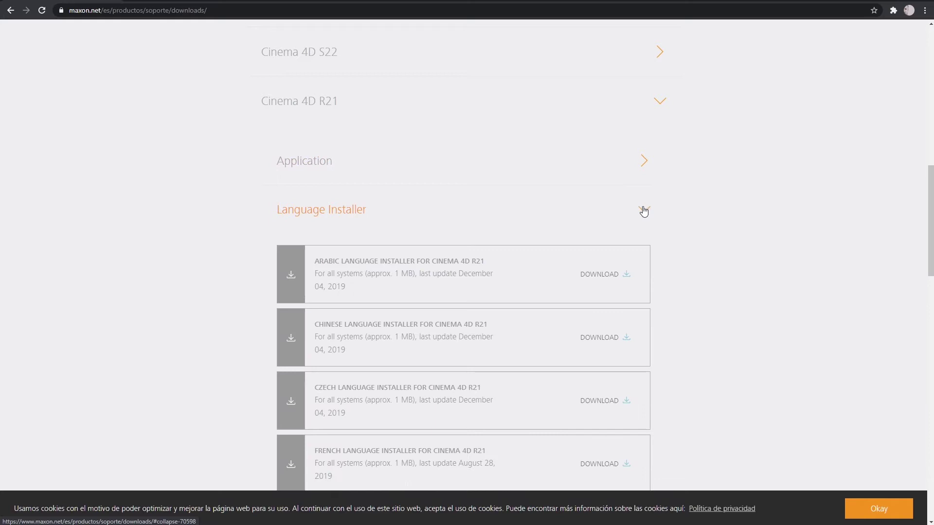
scroll(592, 217, down, 2)
scroll(593, 217, down, 1)
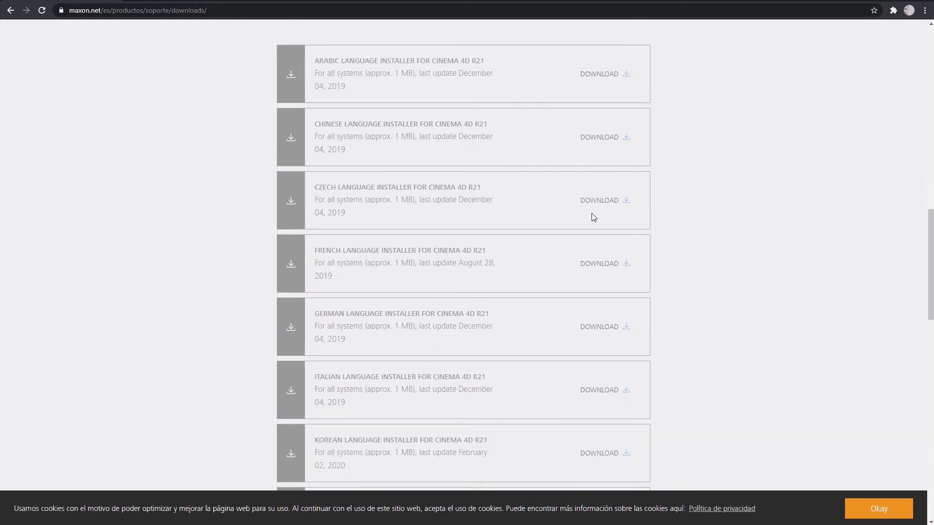
scroll(592, 216, down, 2)
scroll(592, 214, down, 1)
scroll(591, 214, down, 2)
scroll(592, 214, down, 2)
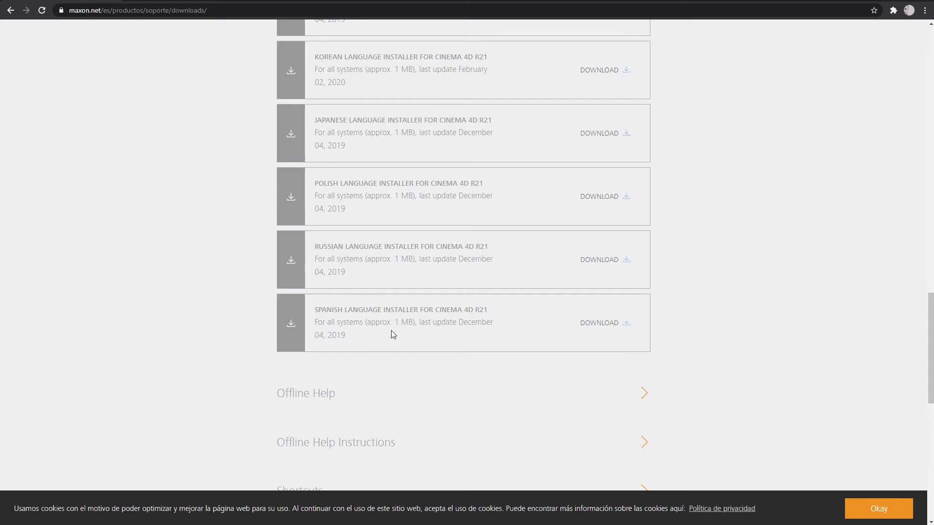
scroll(472, 318, up, 5)
scroll(471, 318, up, 4)
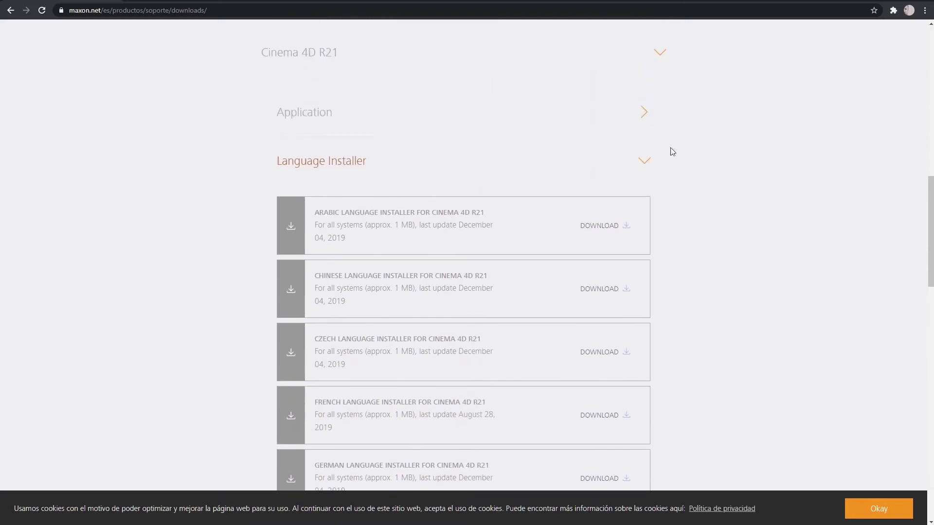
click(645, 165)
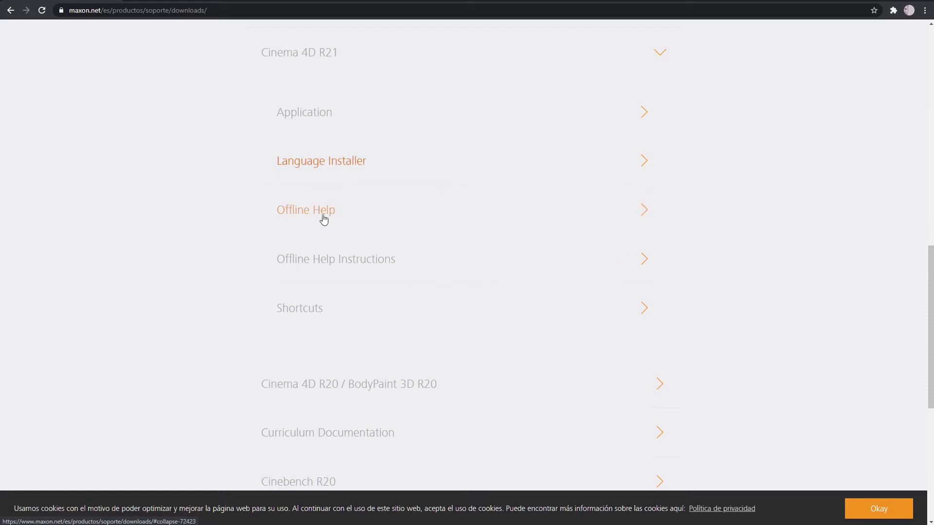
Expand R21 Offline Help Instructions and scroll down to the Spanish instruction PDF
click(640, 216)
scroll(641, 214, down, 2)
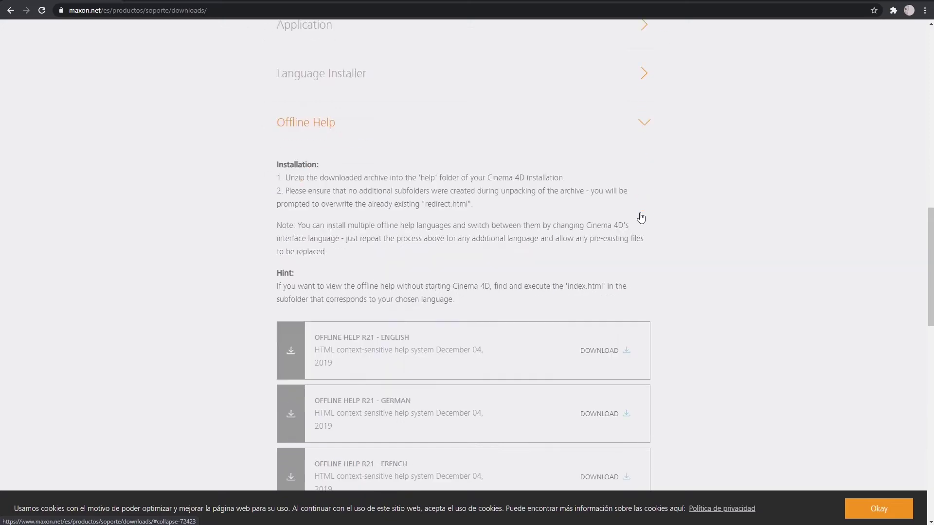
scroll(641, 214, down, 2)
scroll(641, 214, down, 2)
scroll(640, 213, down, 2)
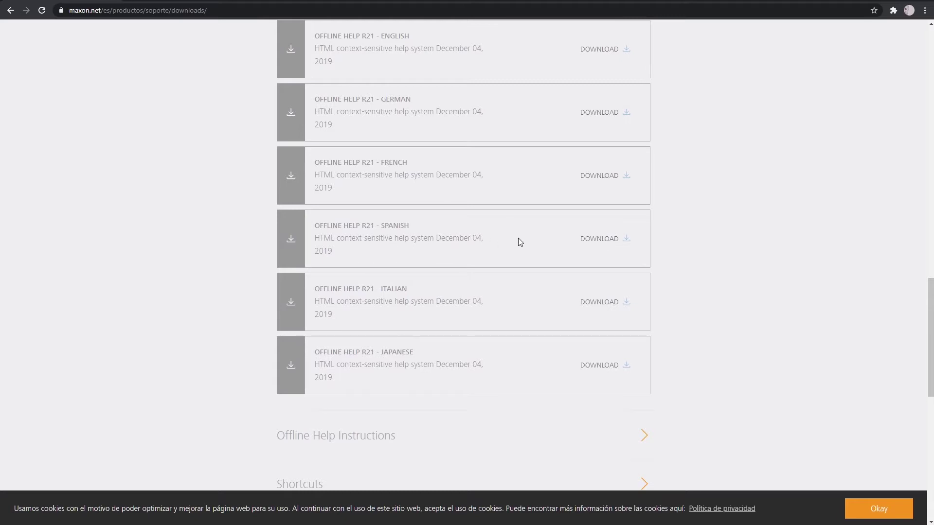
scroll(522, 242, up, 1)
scroll(524, 241, up, 1)
scroll(524, 242, up, 1)
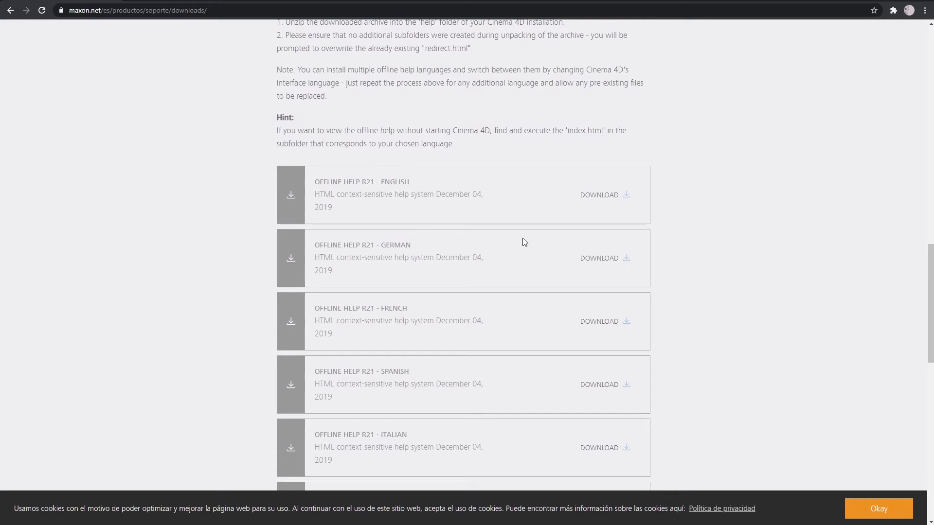
scroll(524, 242, up, 1)
scroll(524, 242, up, 3)
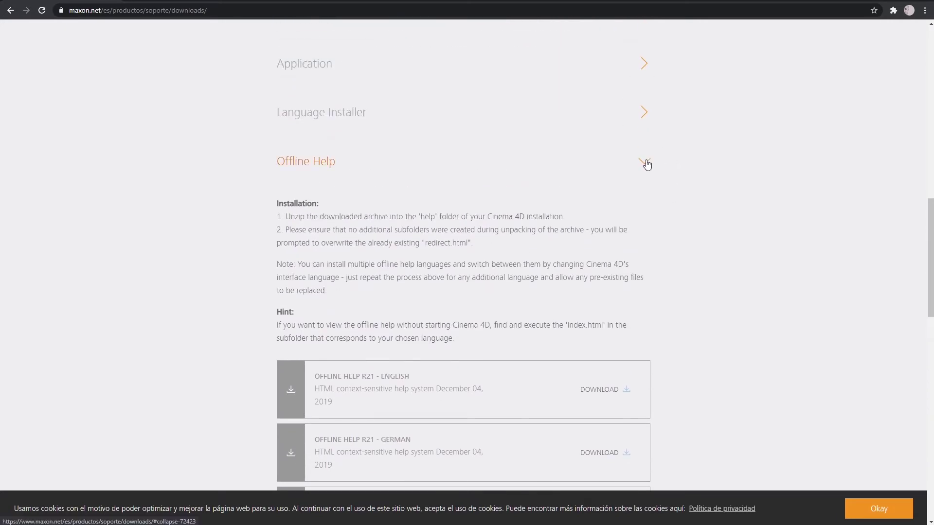
Collapse, reopen and collapse the Offline Help Instructions list again
click(633, 162)
click(643, 213)
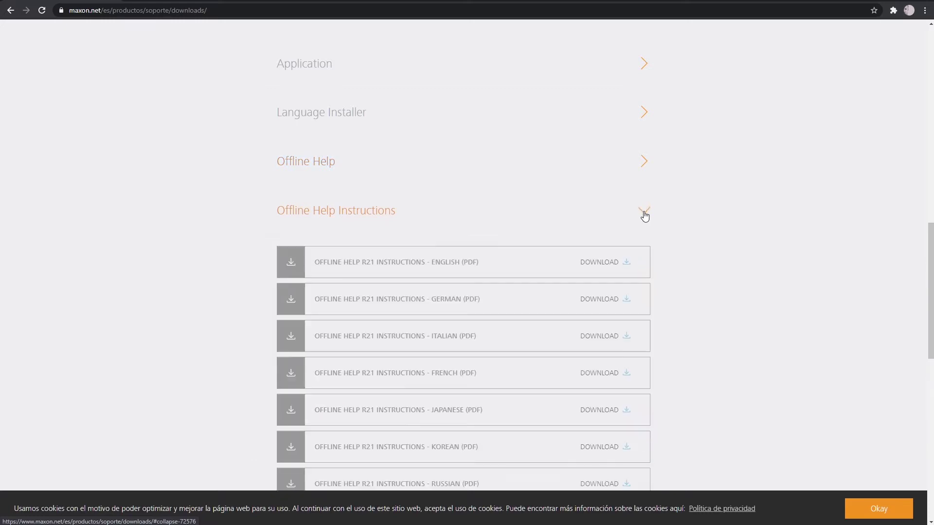
scroll(581, 222, down, 2)
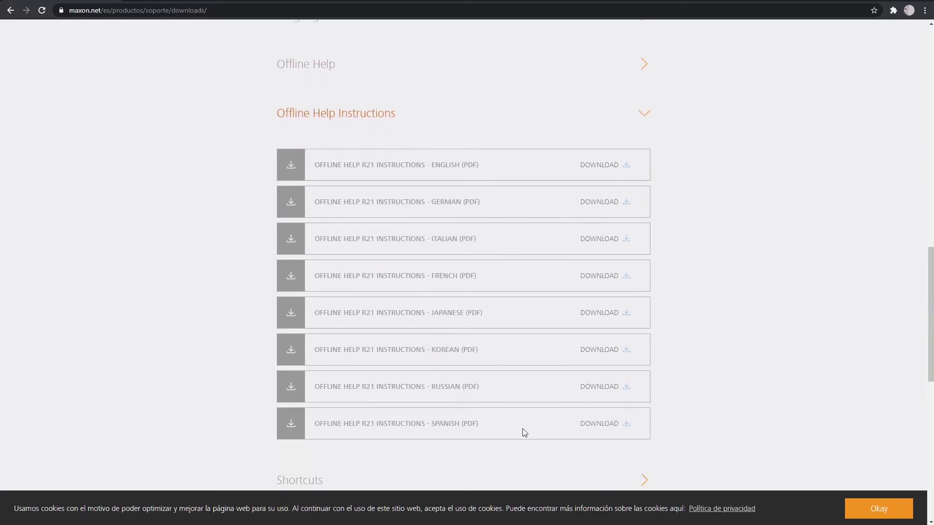
click(644, 114)
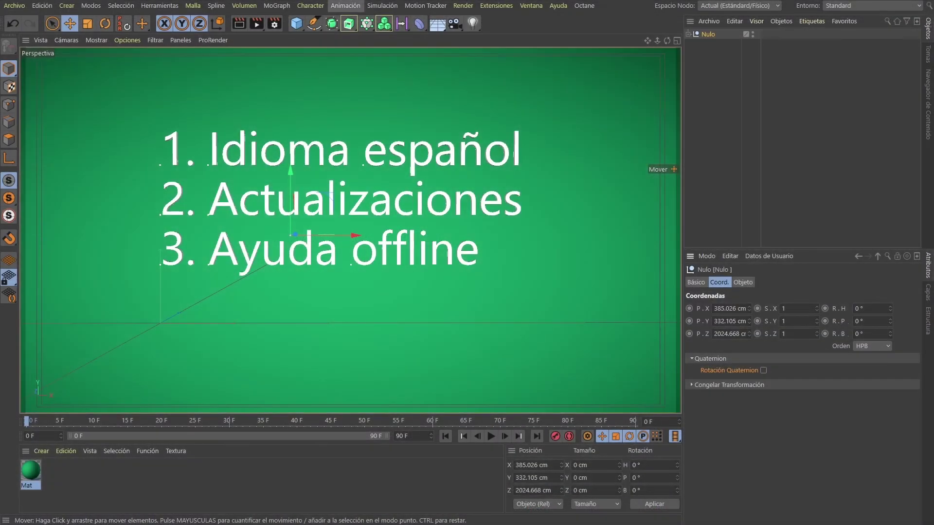
Open Preferencias from the Edición menu and keep the interface language as Español
click(43, 5)
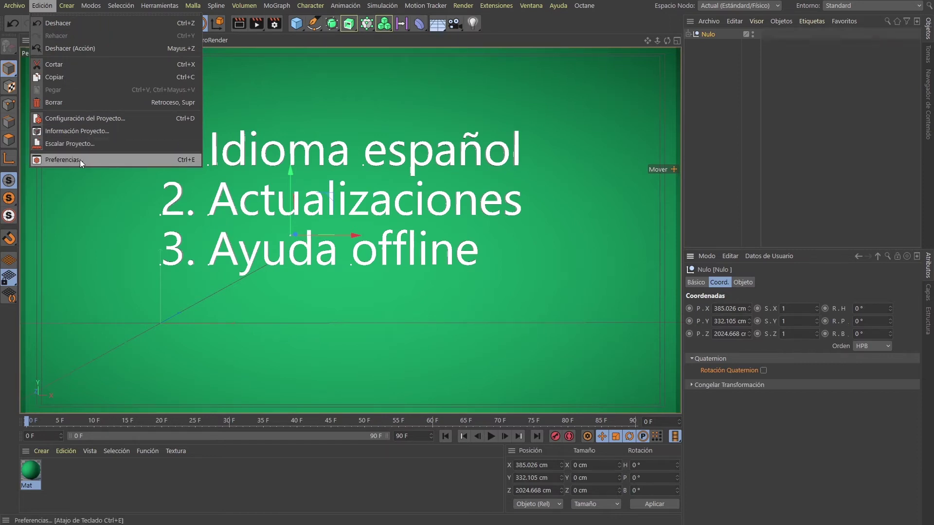
click(136, 162)
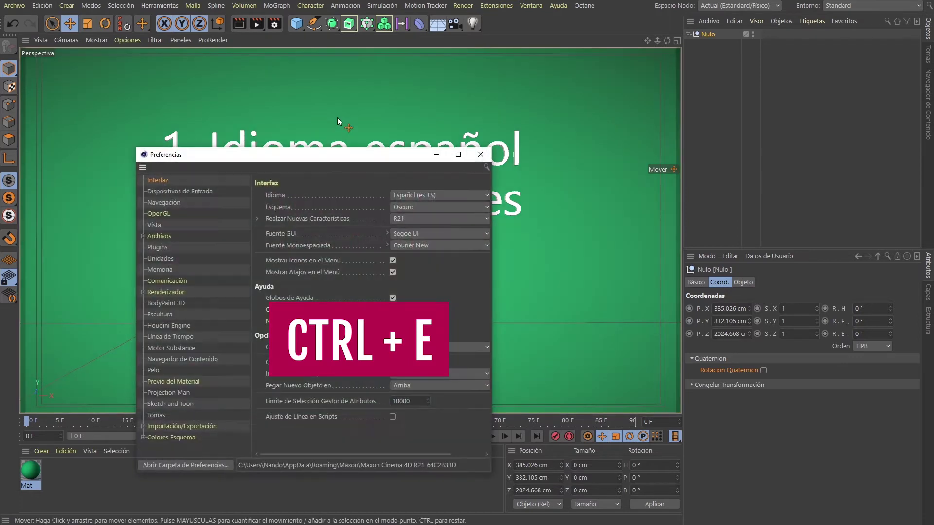
drag(336, 155, 345, 84)
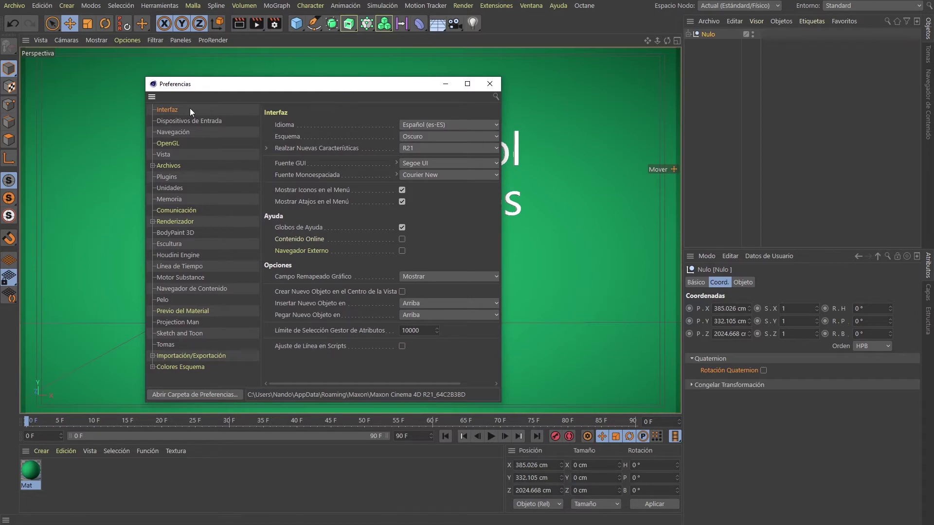
click(474, 125)
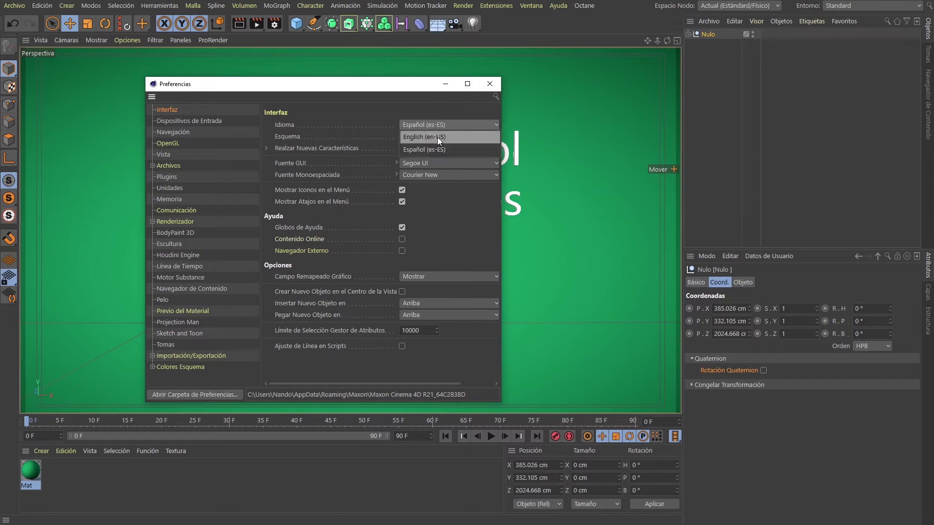
click(438, 102)
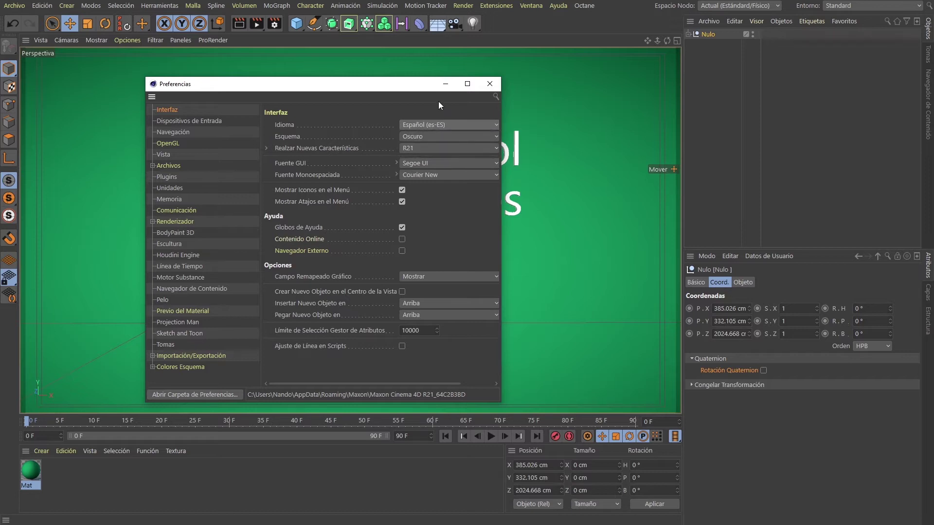
Keep the Oscuro colour scheme and new-feature highlighting at R21
click(424, 135)
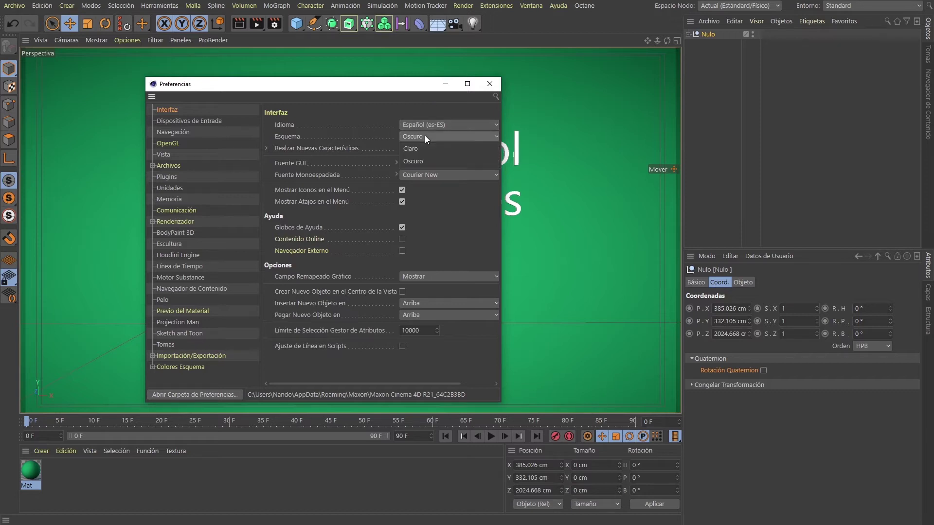
click(416, 98)
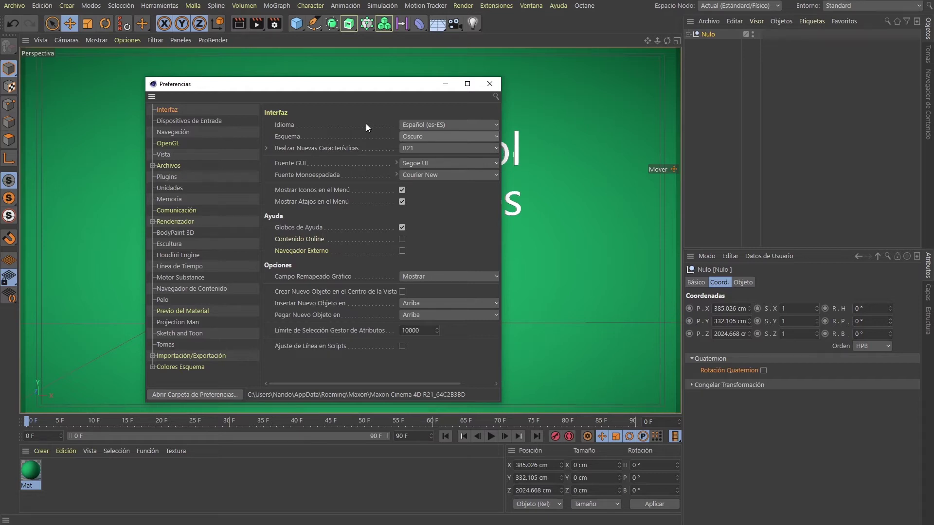
click(432, 149)
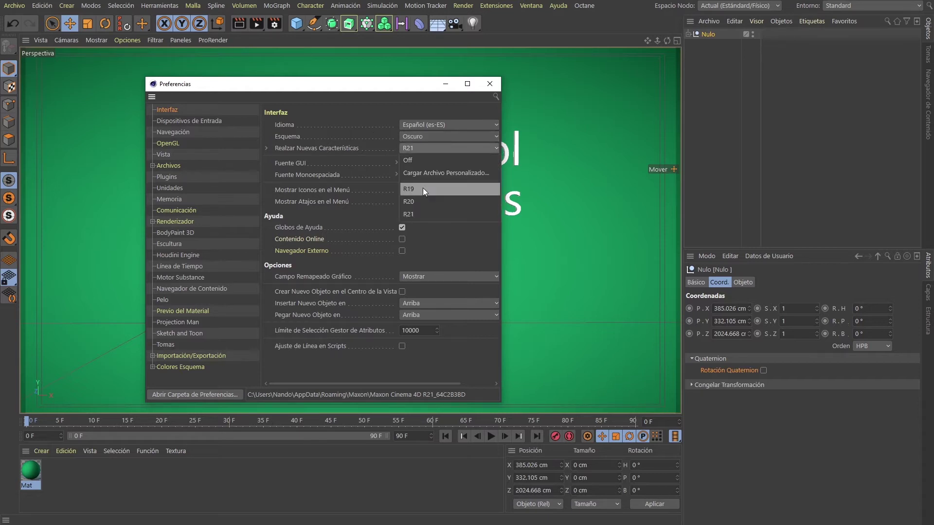
click(438, 153)
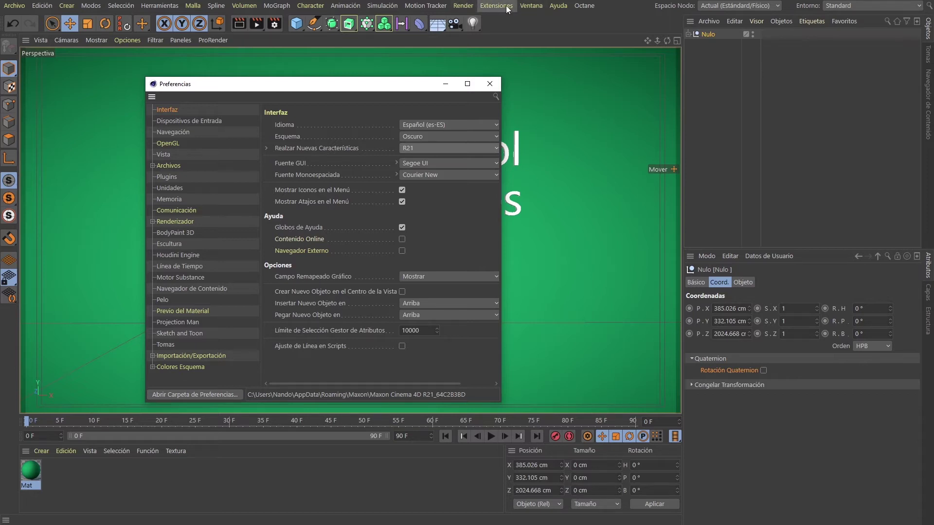
click(532, 5)
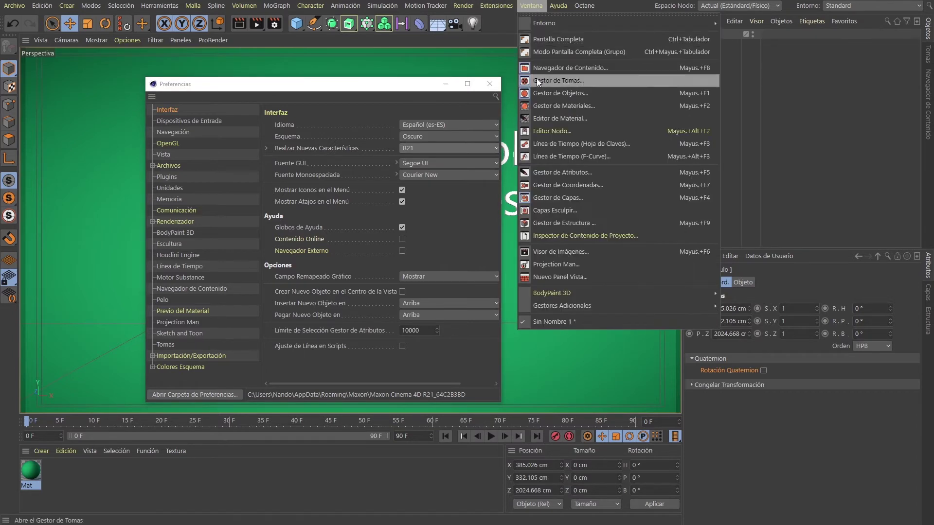
click(507, 3)
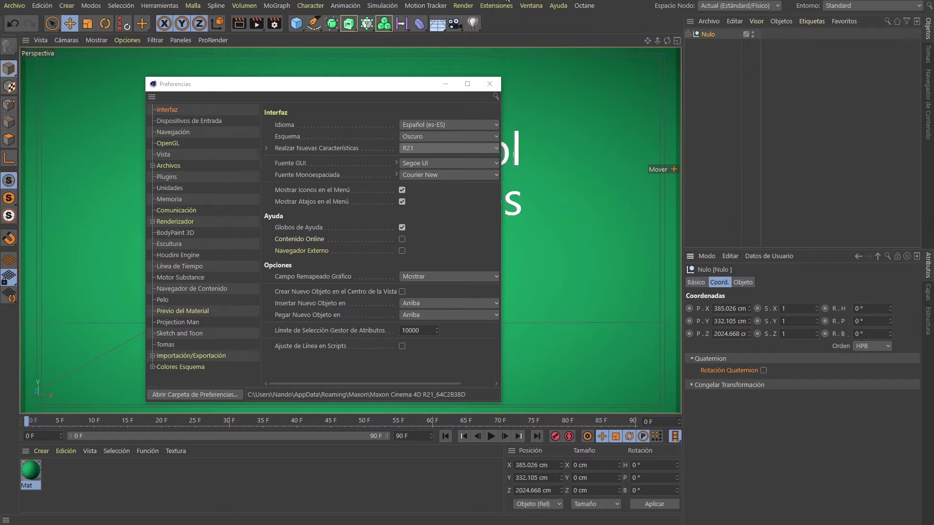
click(458, 147)
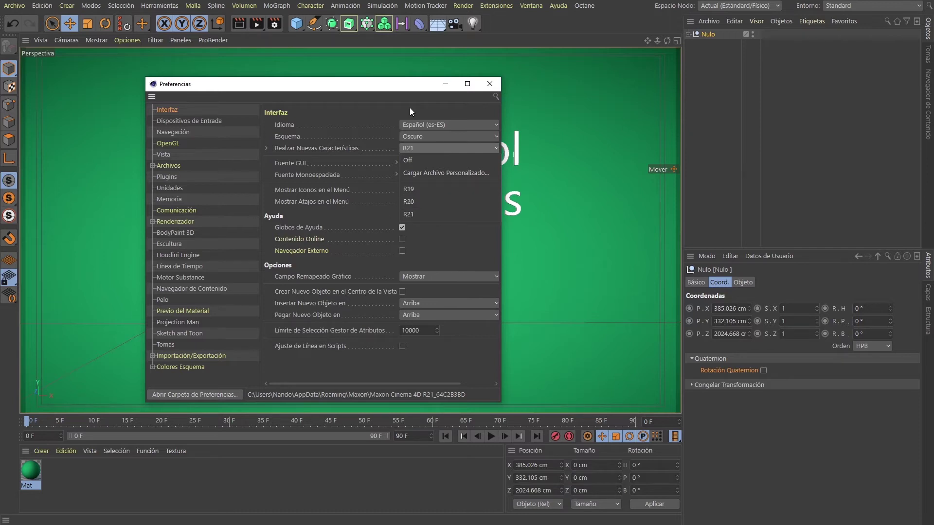
click(412, 90)
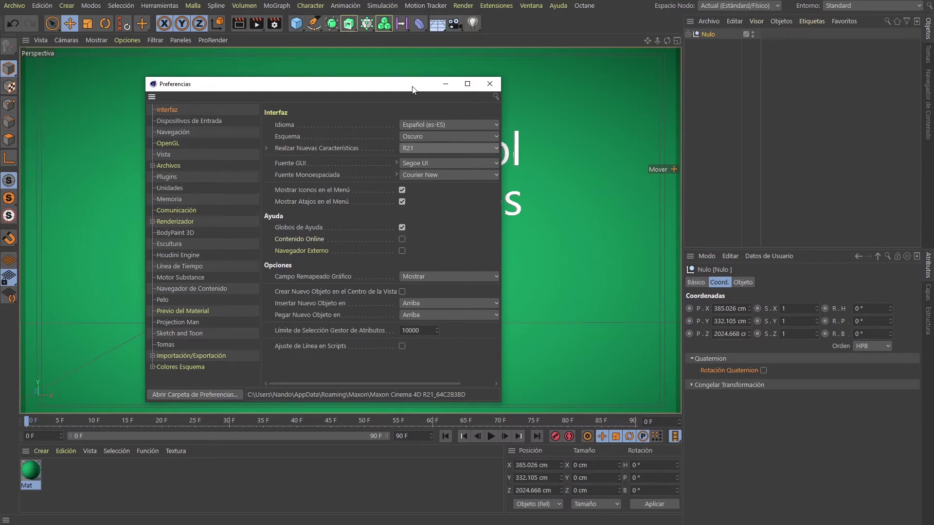
Expand and collapse the Fuente GUI settings, then show the Dispositivos de Entrada page
click(397, 164)
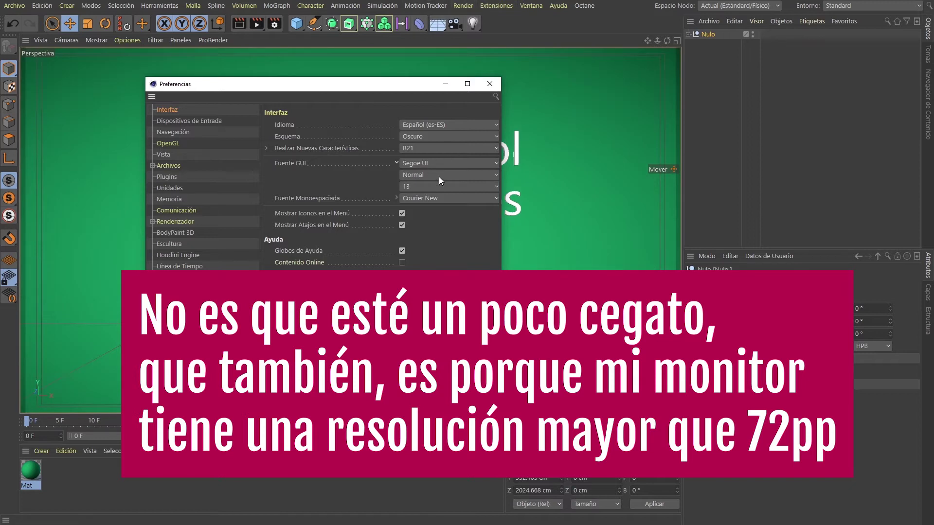
click(397, 163)
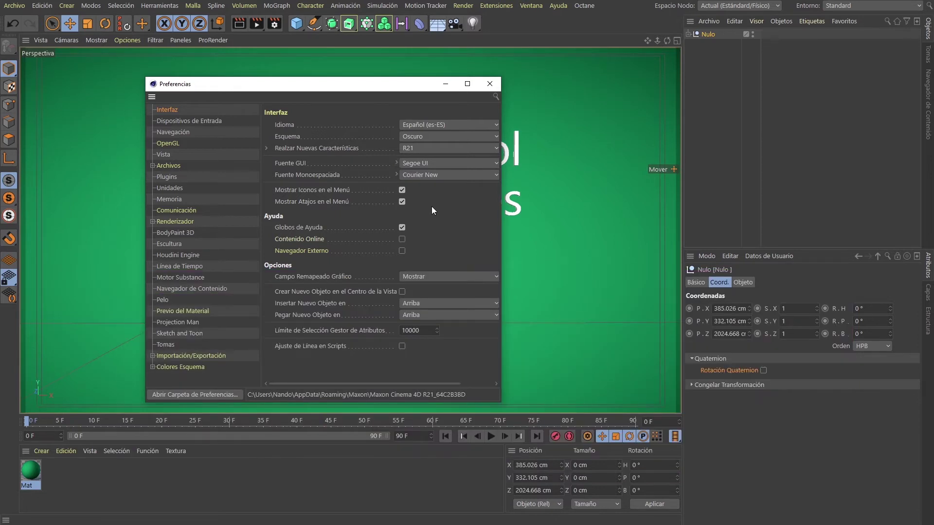
click(203, 121)
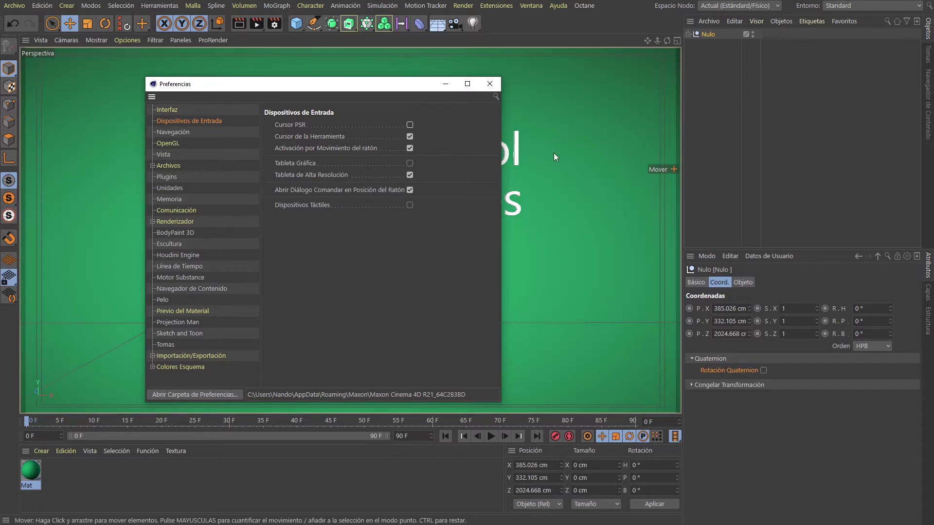
Enable Cursor PSR and test it by switching tools with R, E, T and 9
click(410, 124)
key(r)
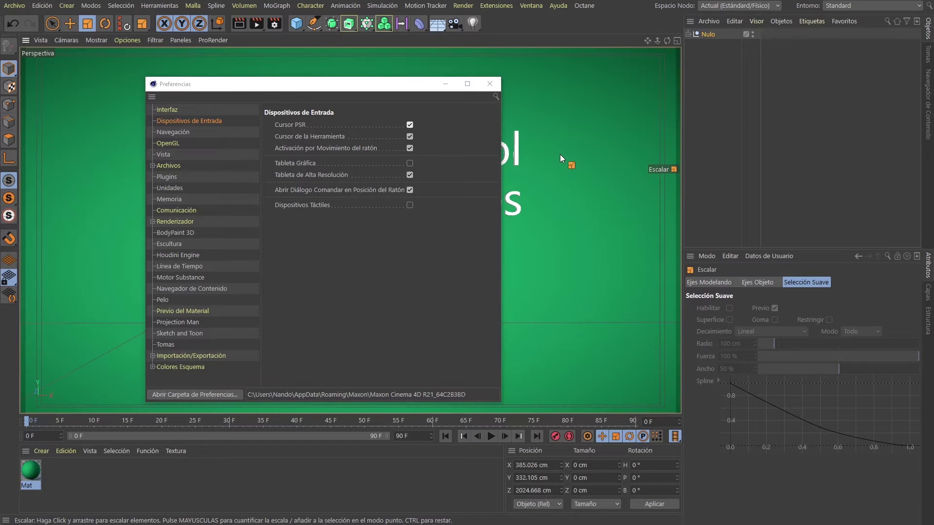
key(e)
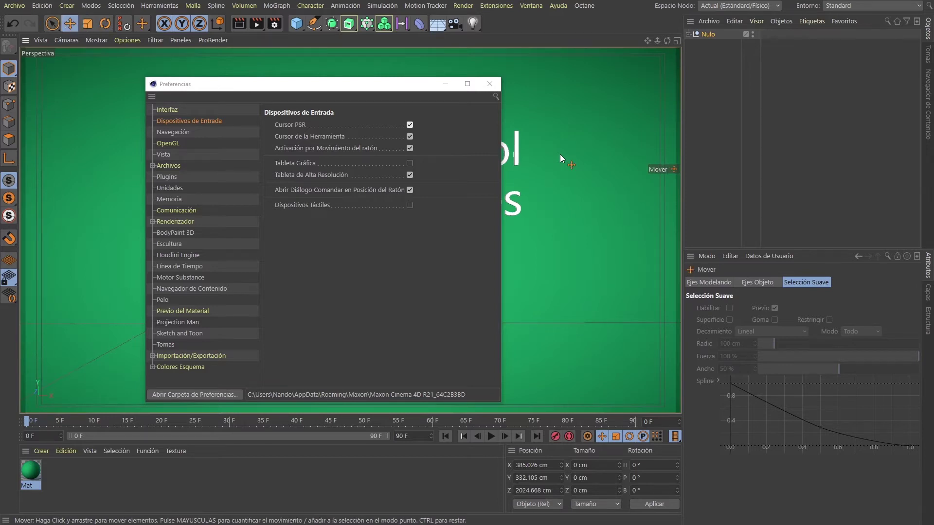
key(t)
key(r)
key(t)
key(e)
key(t)
key(9)
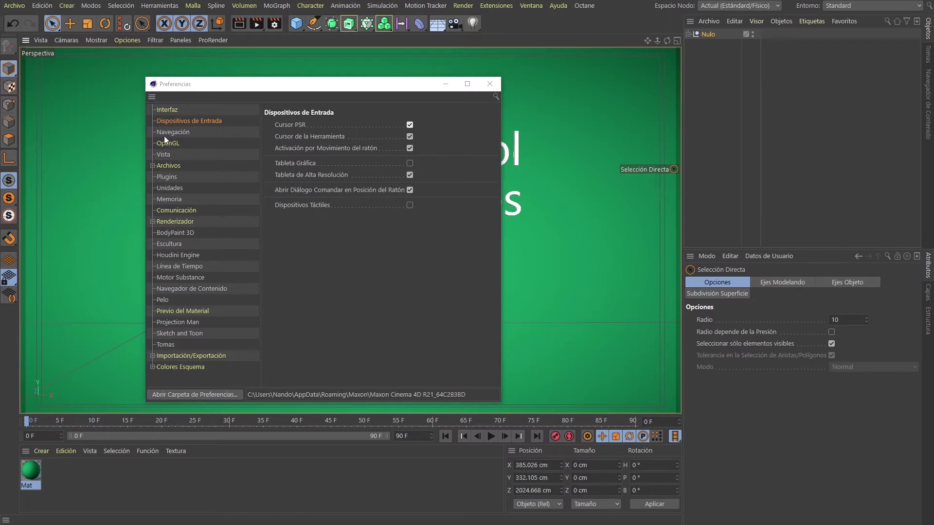
Keep the Navegación Modo Cámara at Cursor, then show the OpenGL preferences page
click(178, 133)
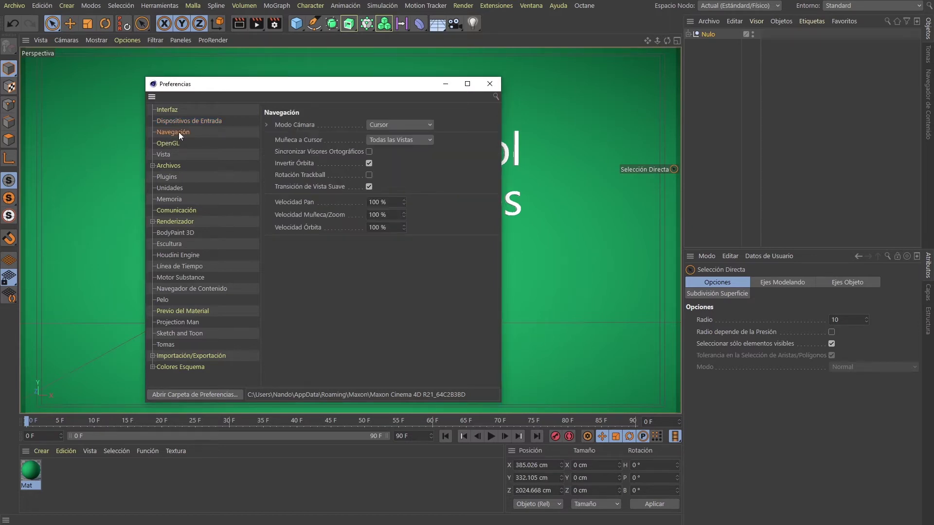
click(420, 124)
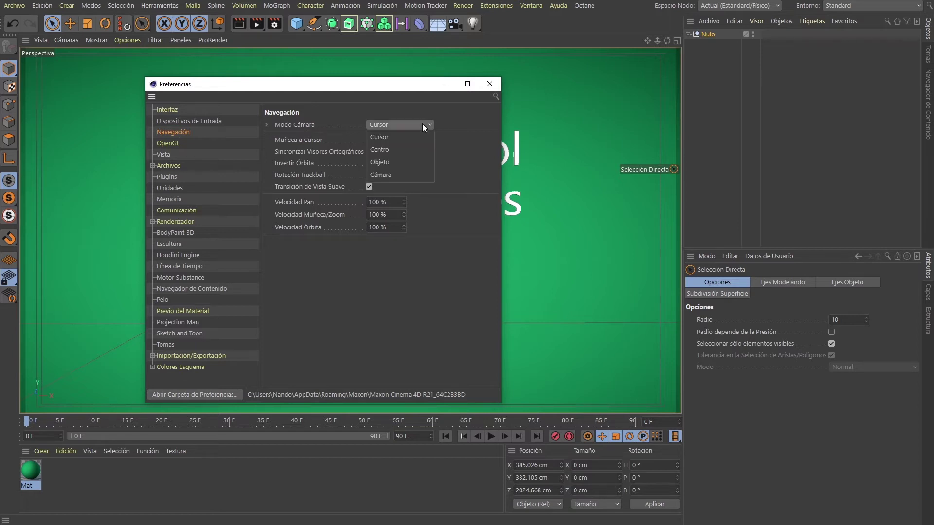
click(438, 108)
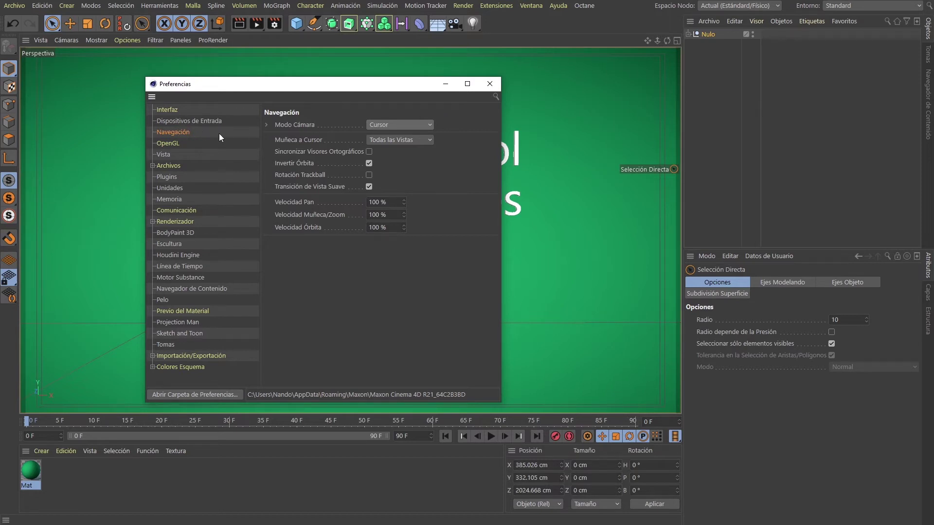
click(176, 144)
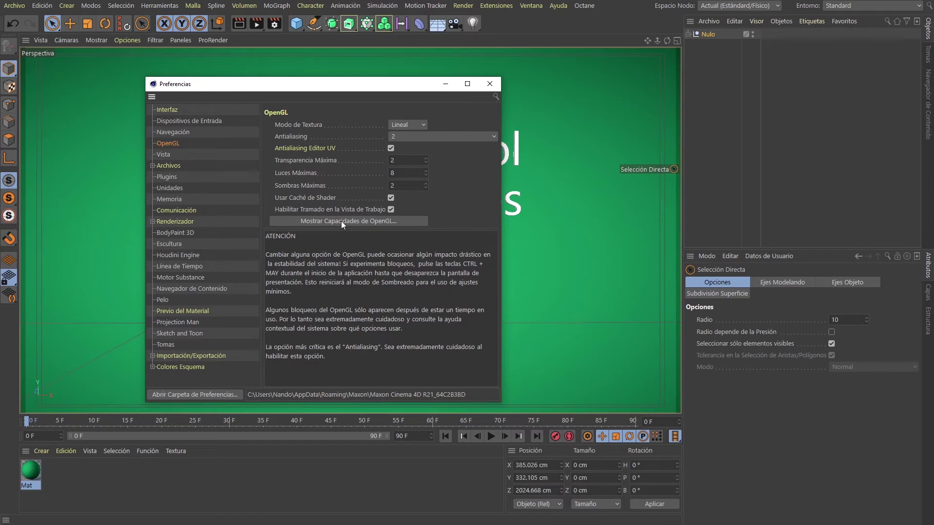
drag(355, 88, 341, 76)
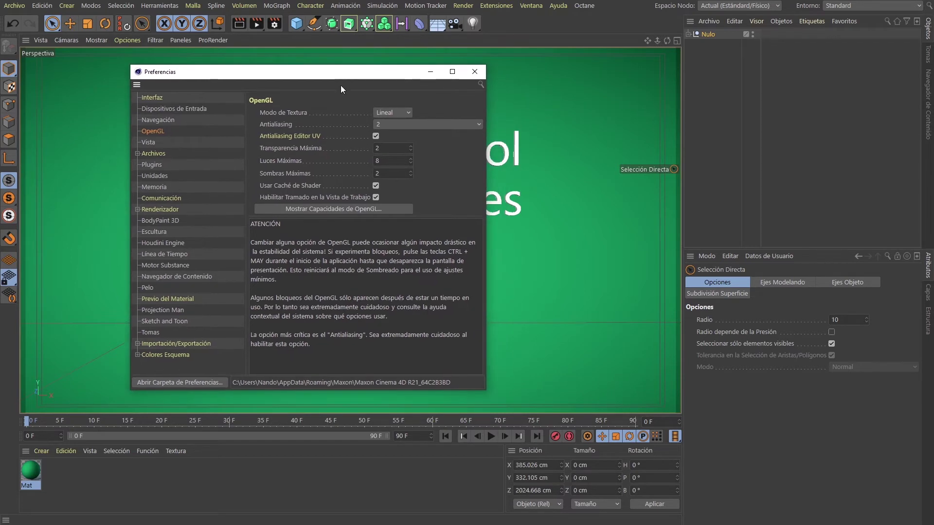
Browse the Vista, Archivos and Plugins preference pages, ending on Unidades
click(148, 141)
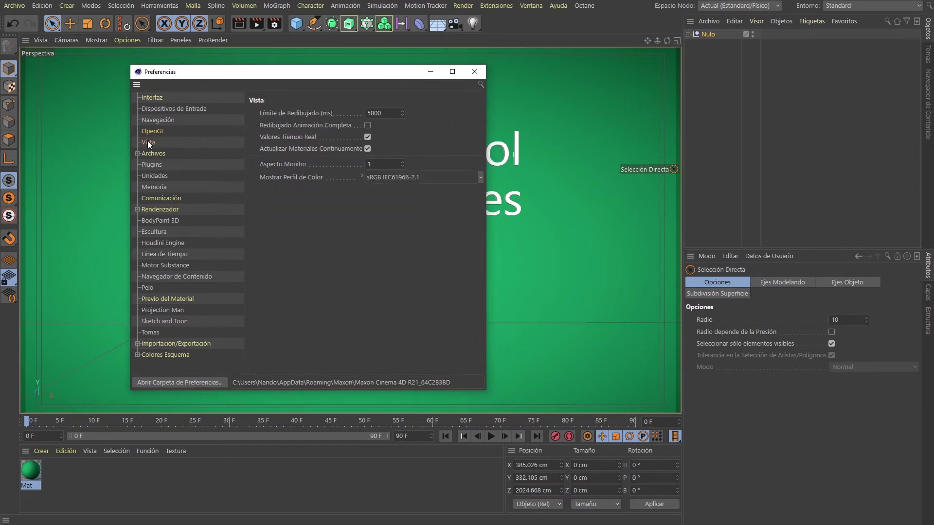
click(158, 153)
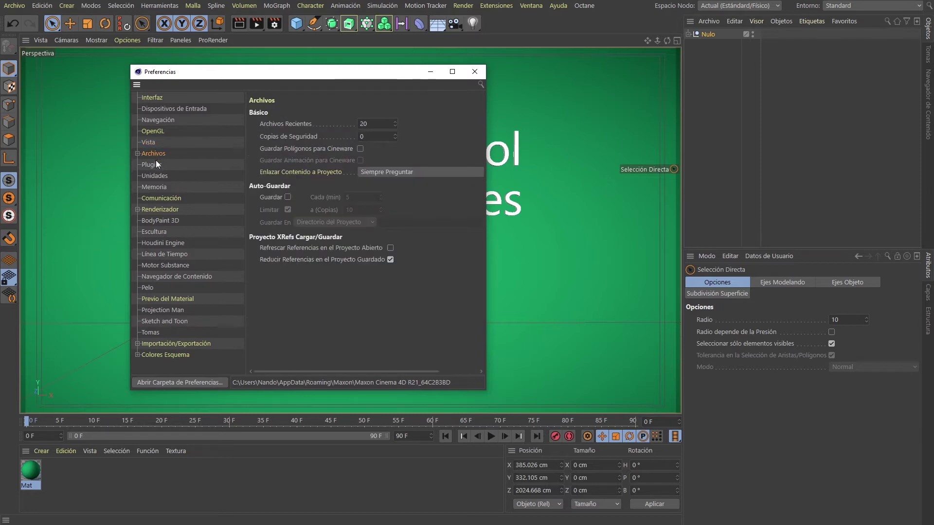
click(156, 161)
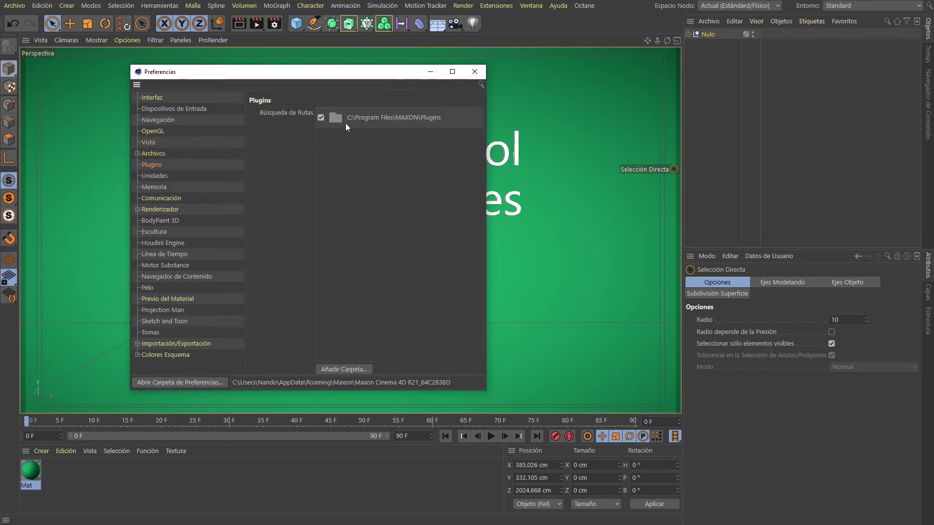
drag(371, 77, 379, 90)
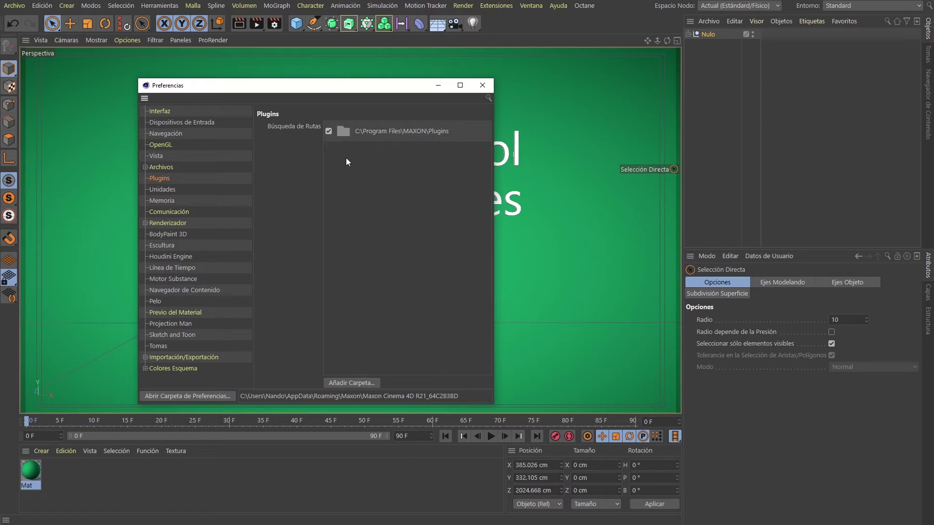
click(155, 156)
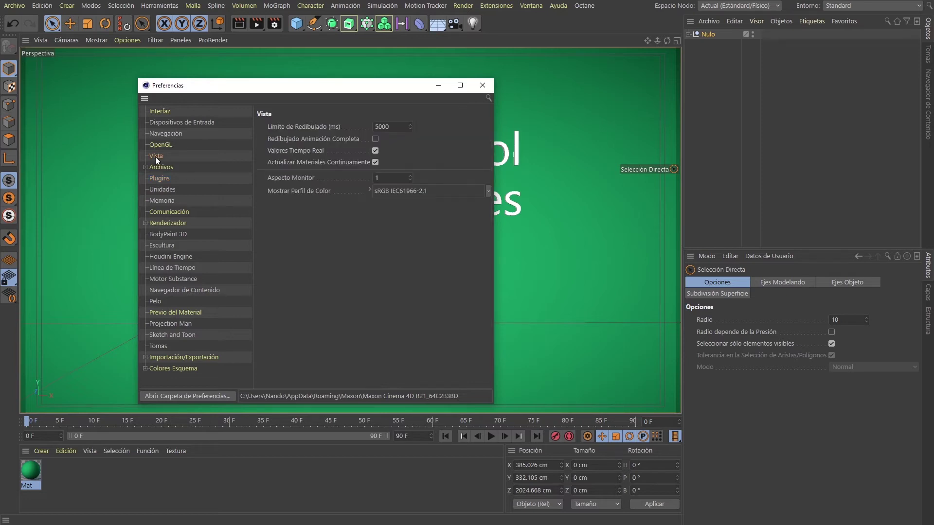
click(166, 167)
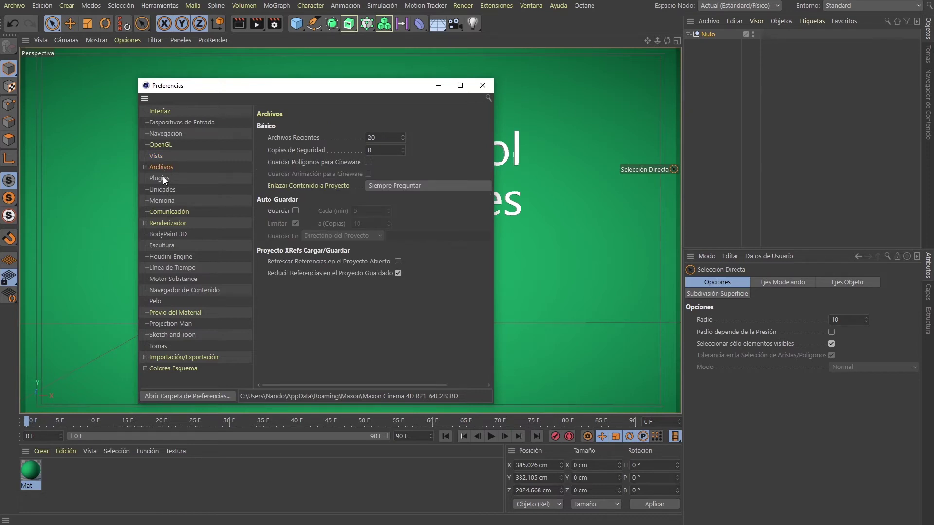
click(164, 179)
click(167, 190)
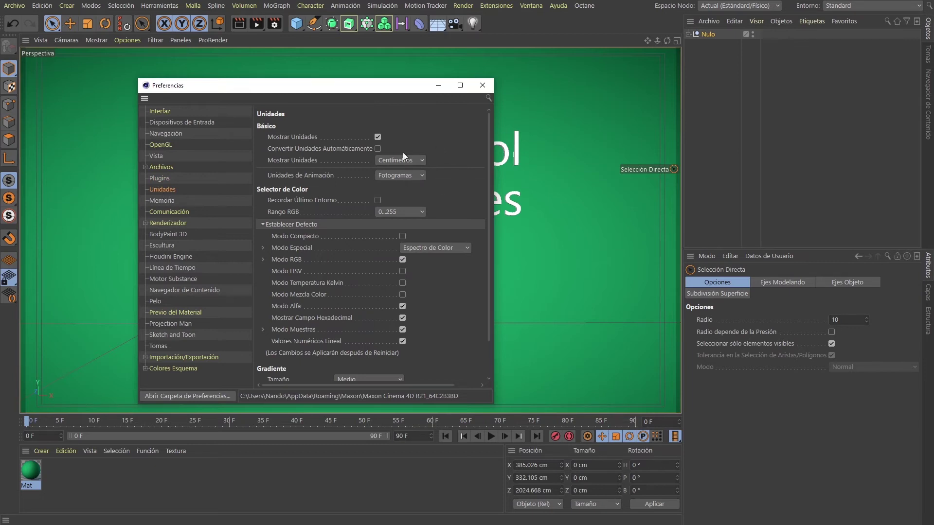
click(411, 176)
click(415, 202)
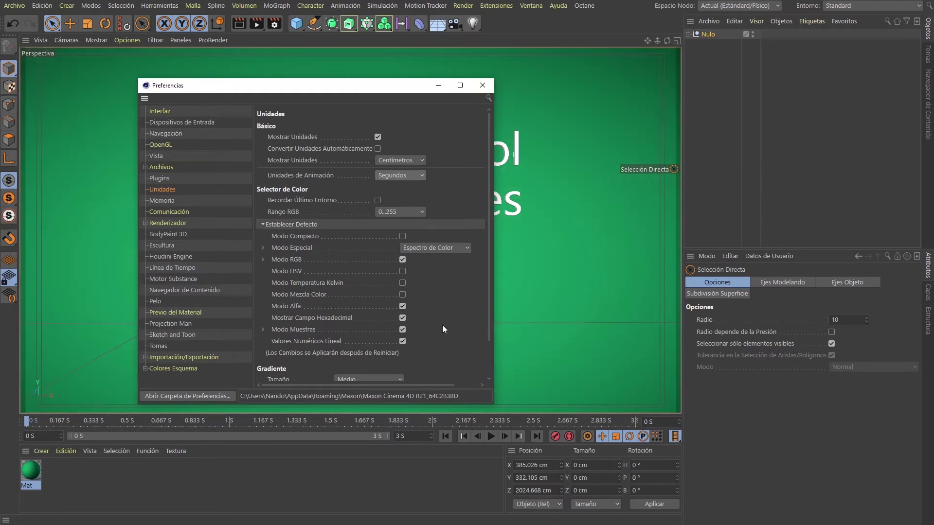
click(415, 176)
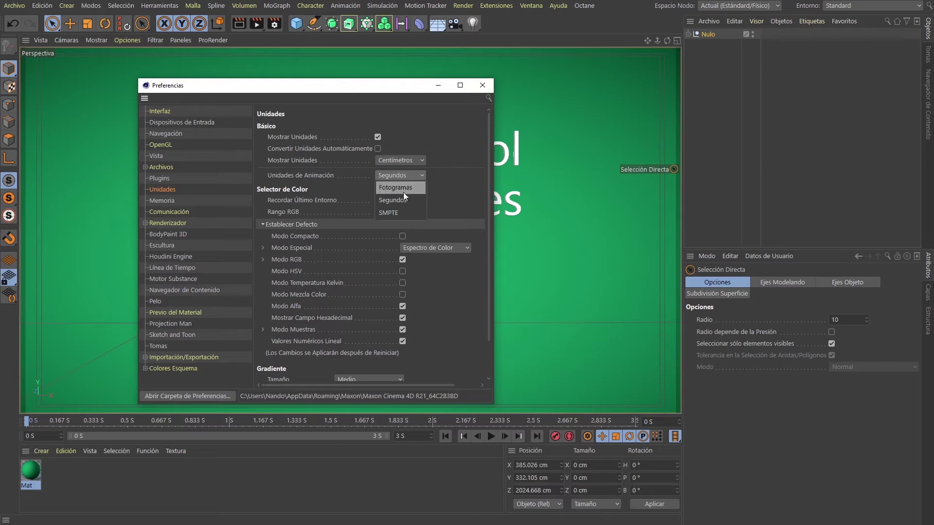
click(410, 190)
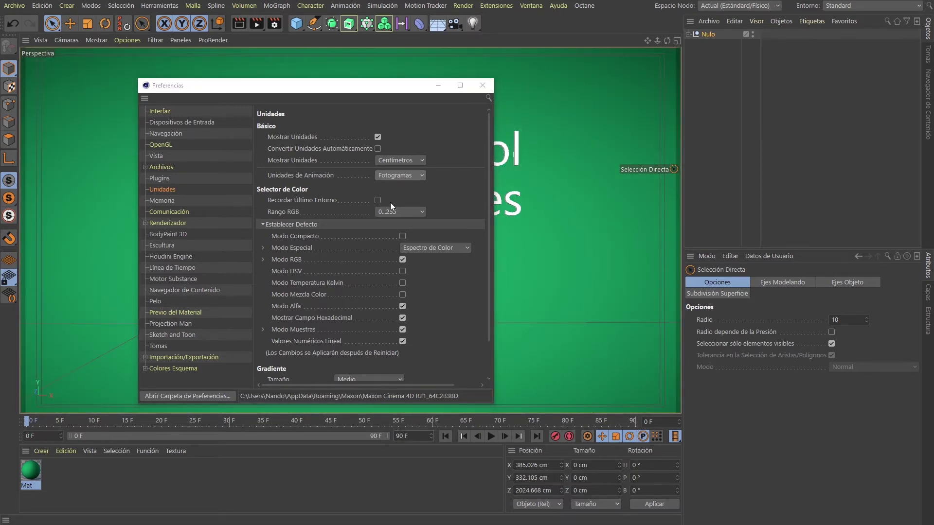
click(415, 175)
click(463, 182)
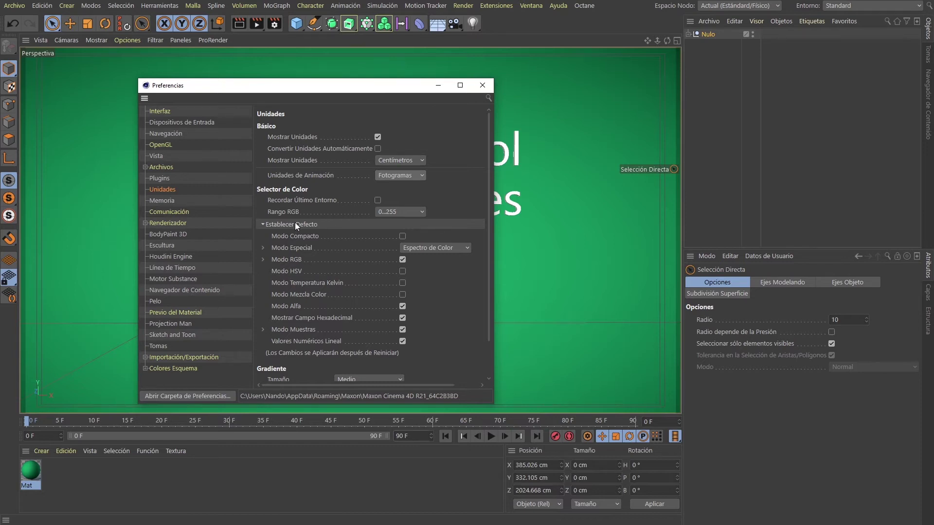
click(461, 249)
click(461, 247)
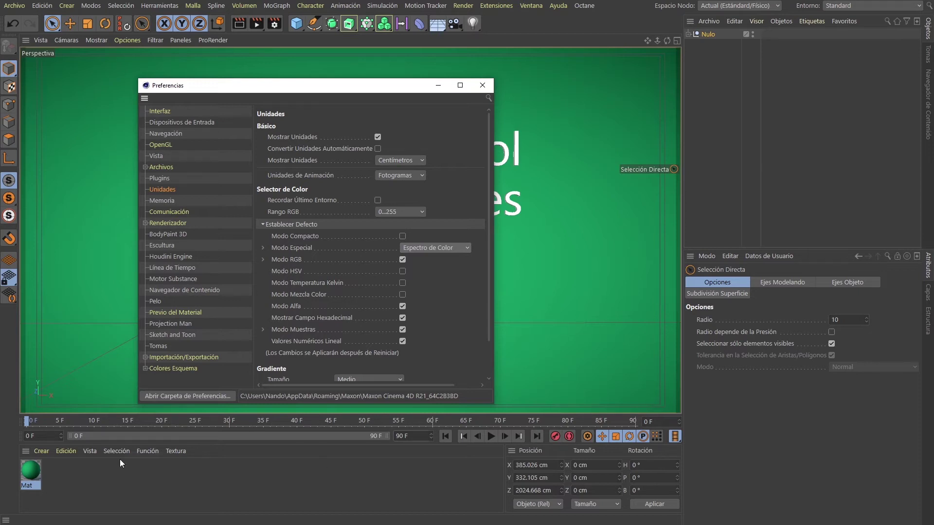
Create a new material, Mat.1, open it in the editor and tint its colour orange
double_click(80, 474)
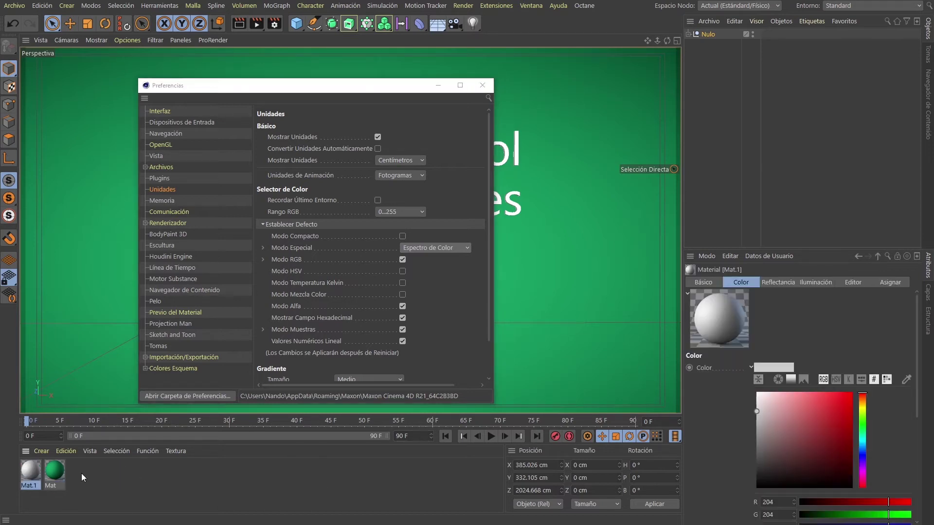
double_click(29, 470)
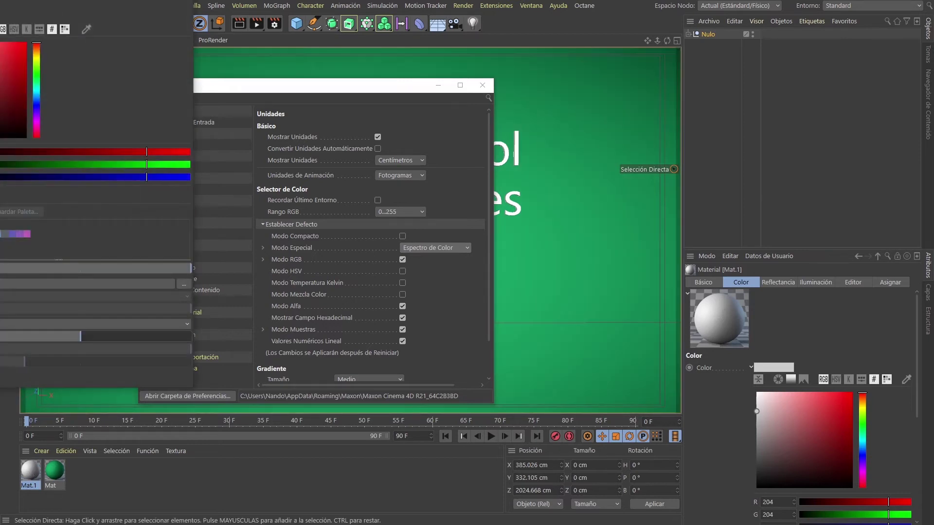
drag(386, 74, 465, 71)
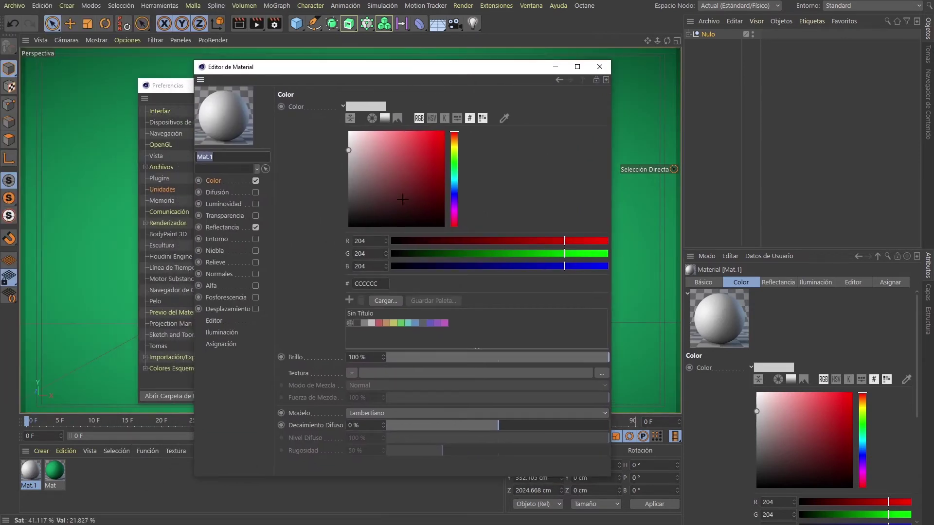
drag(417, 160, 415, 137)
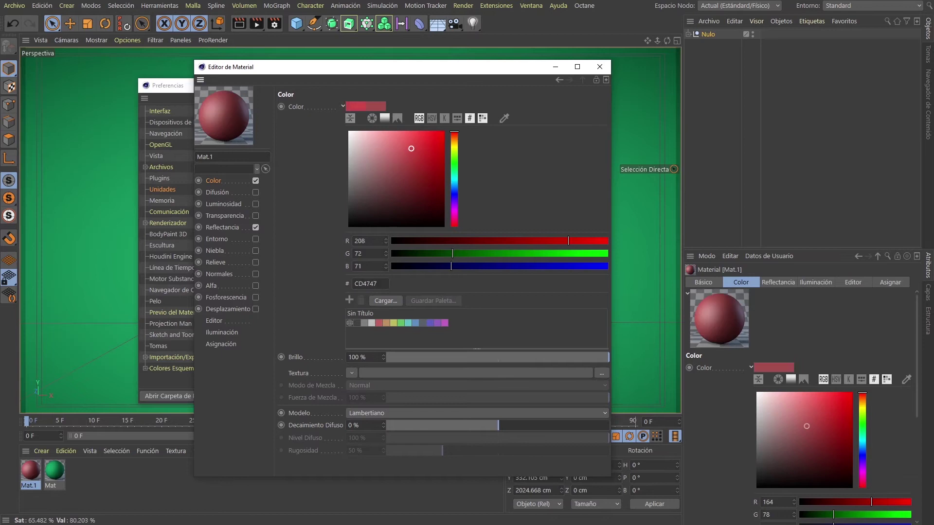
click(454, 147)
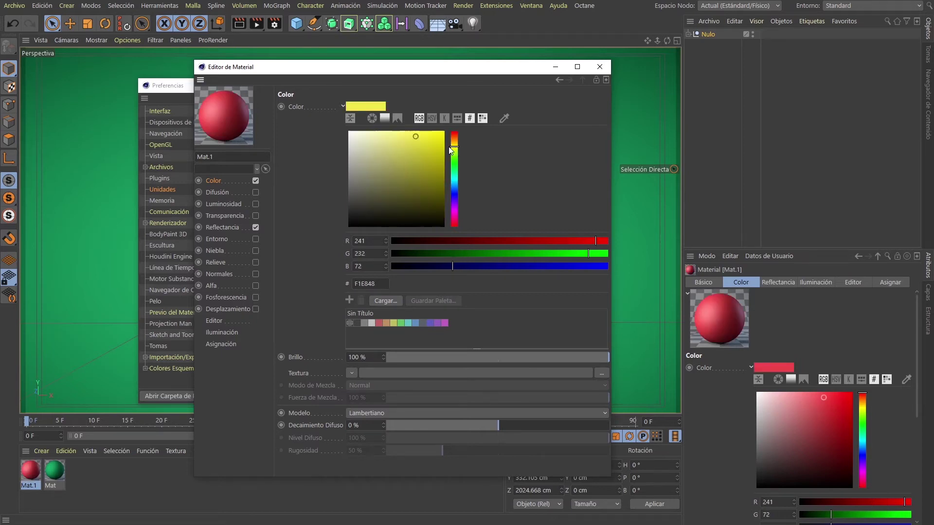
drag(449, 151, 454, 139)
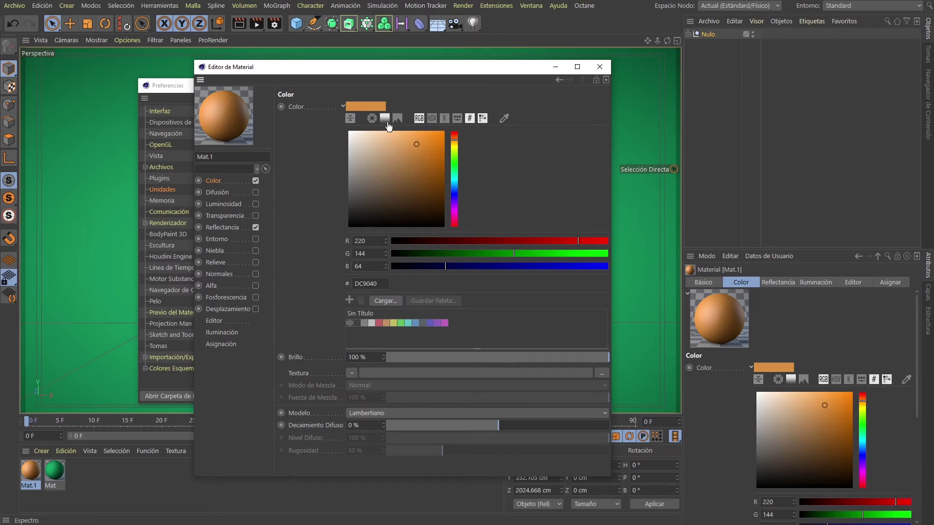
Cycle the colour picker through wheel, image, HSV, temperature and hex modes, selecting hex DC9040
click(371, 118)
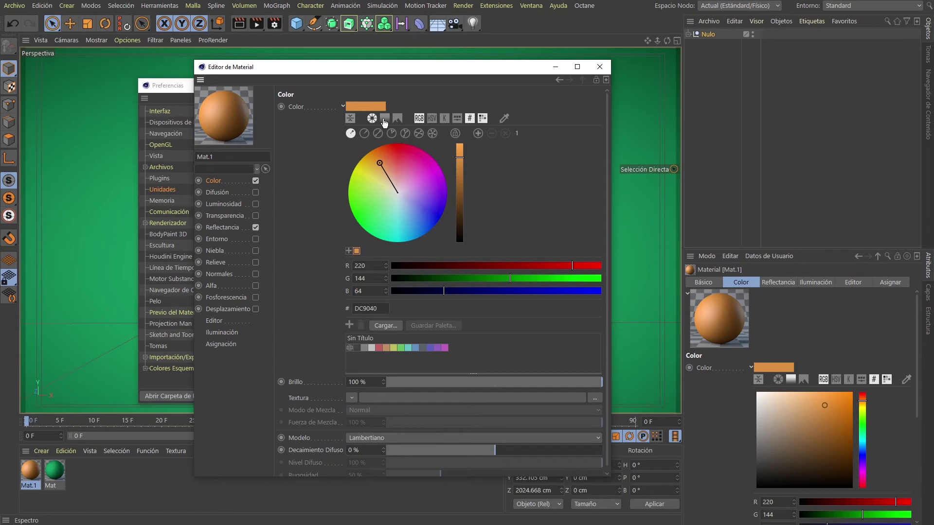
click(385, 118)
click(398, 118)
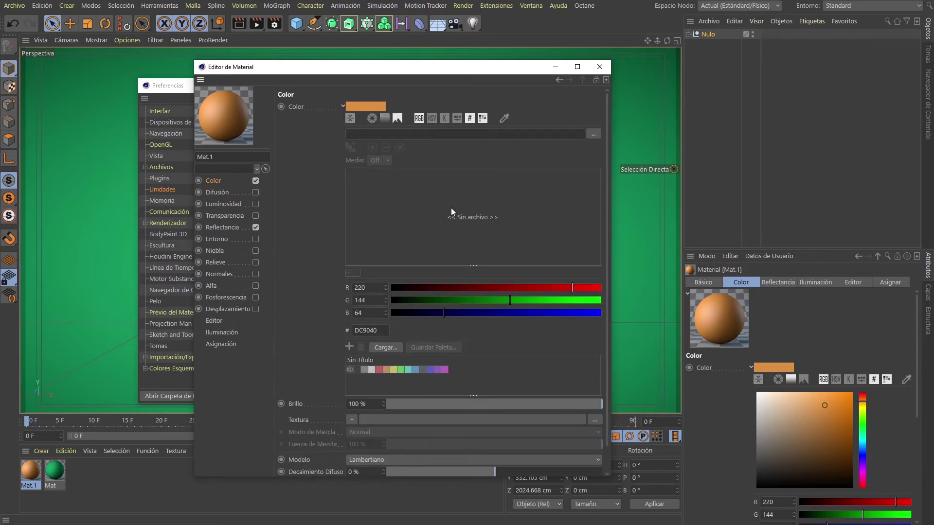
click(417, 117)
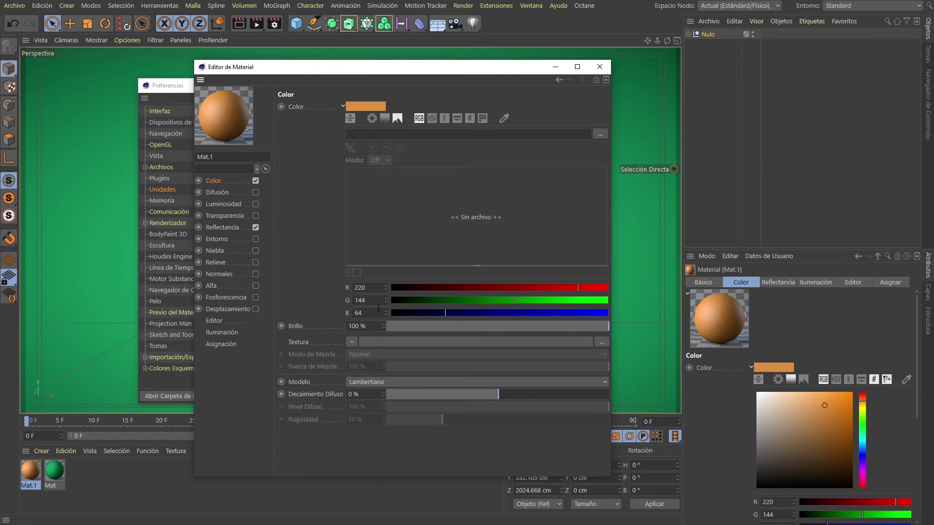
click(432, 118)
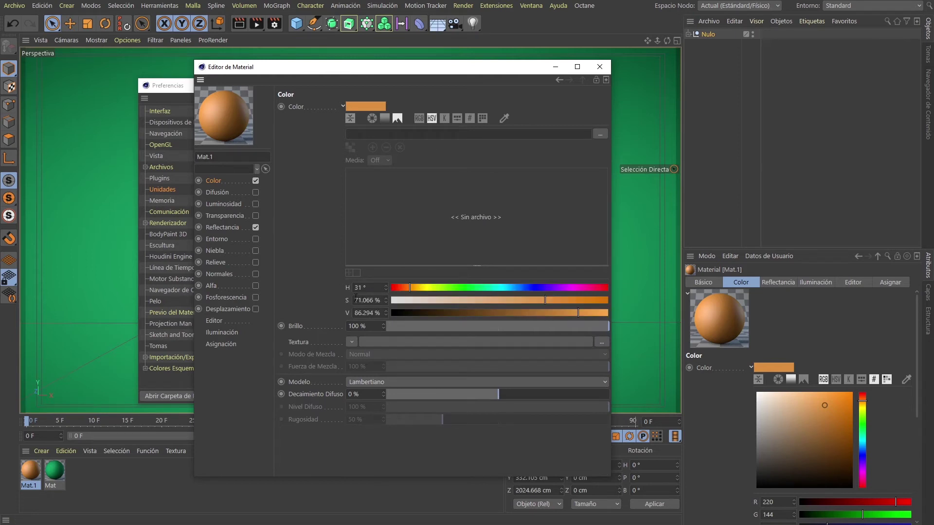
click(444, 118)
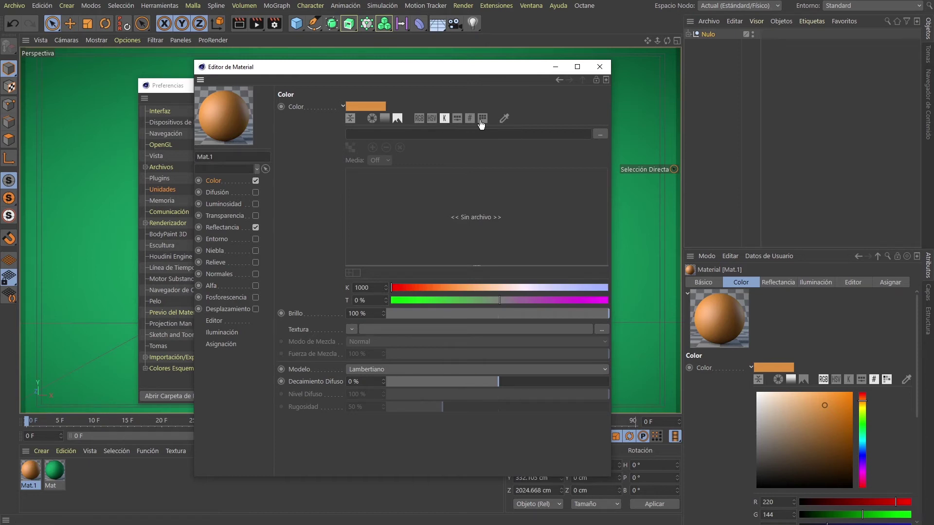
click(469, 118)
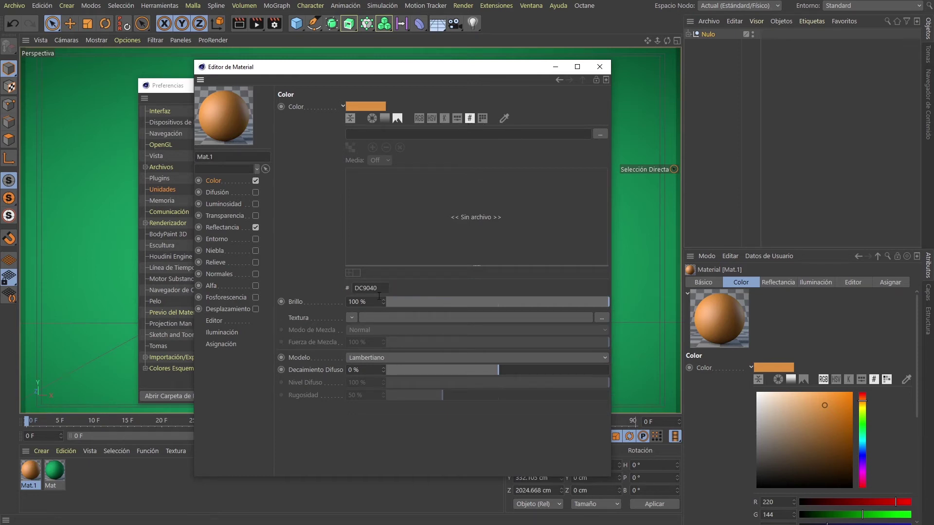
drag(378, 288, 353, 289)
Add a new empty group in the swatches palette, restore the spectrum picker, and close the Material Editor
click(482, 119)
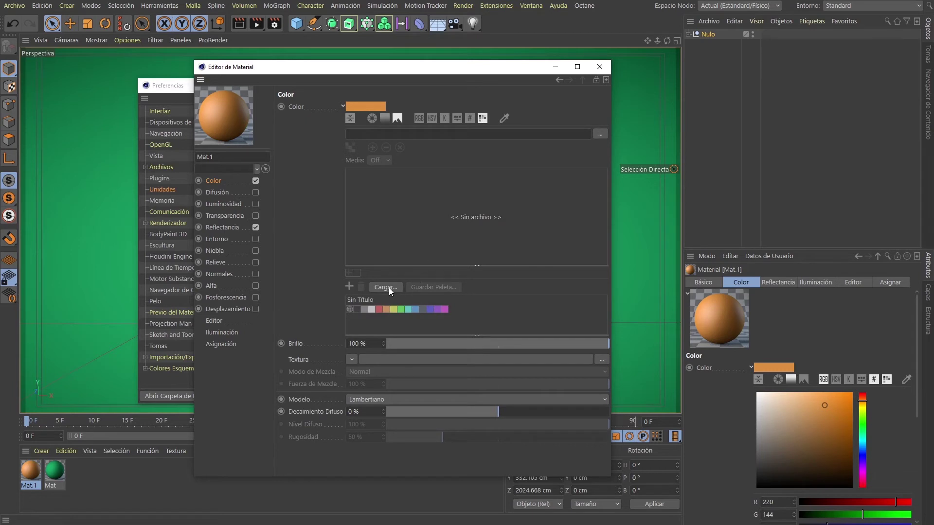
click(349, 287)
click(331, 307)
drag(374, 109, 353, 323)
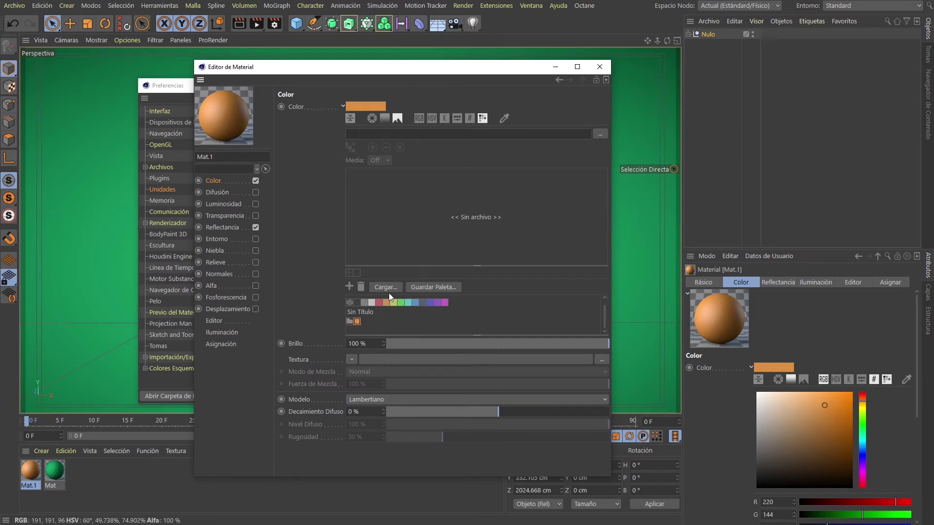
click(385, 120)
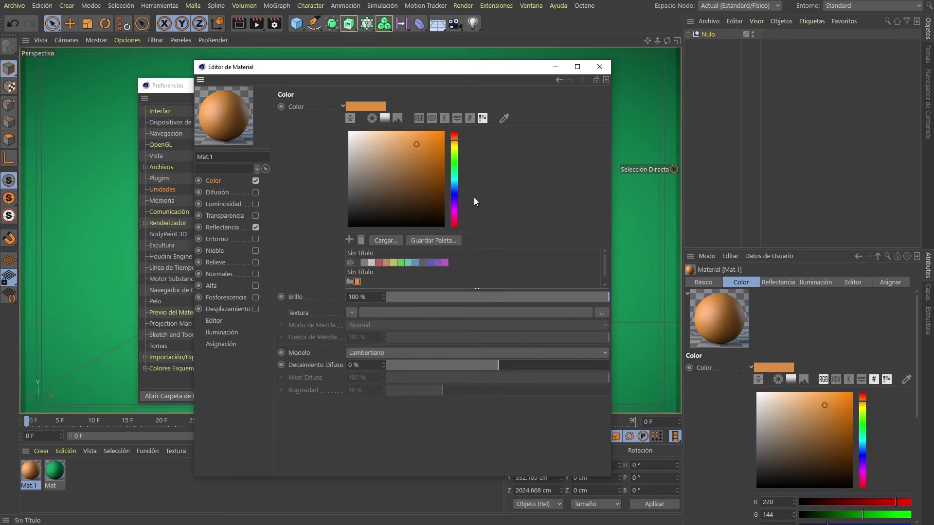
click(602, 66)
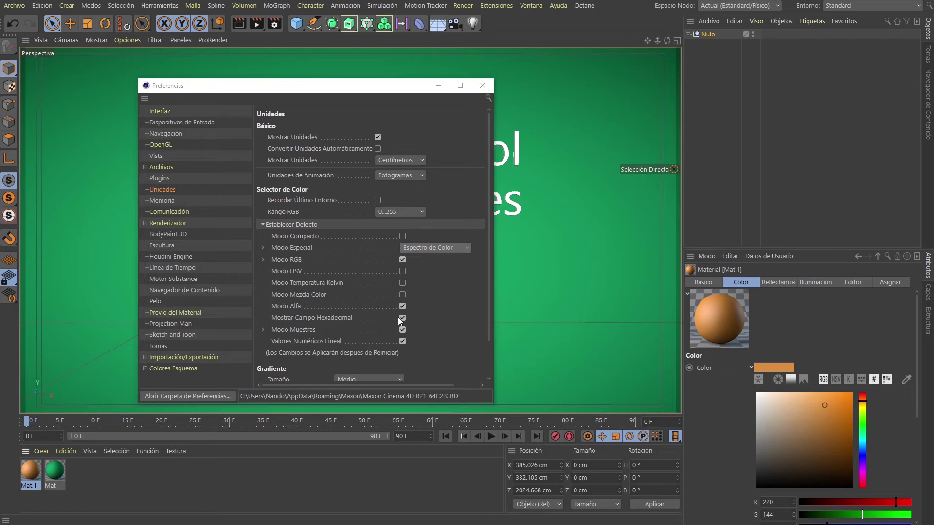
Step through the Memoria and Comunicación preference pages
click(157, 200)
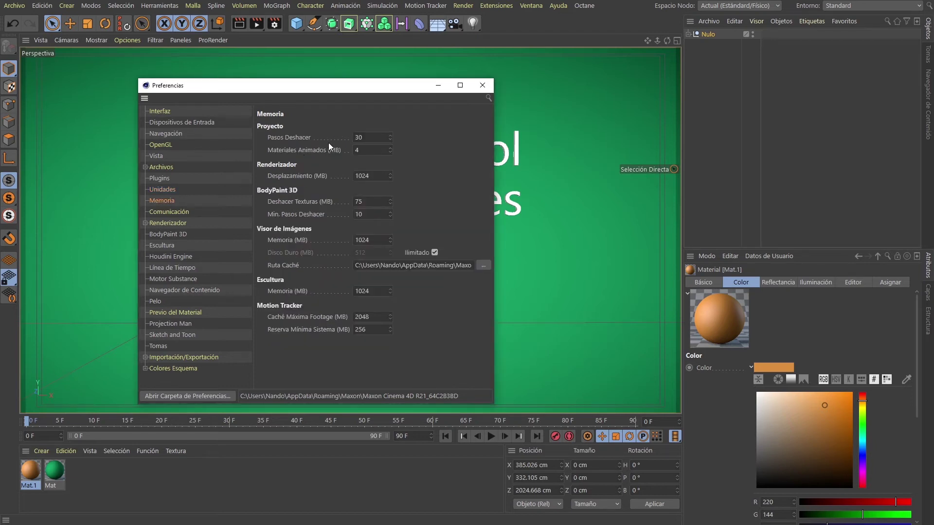
click(182, 212)
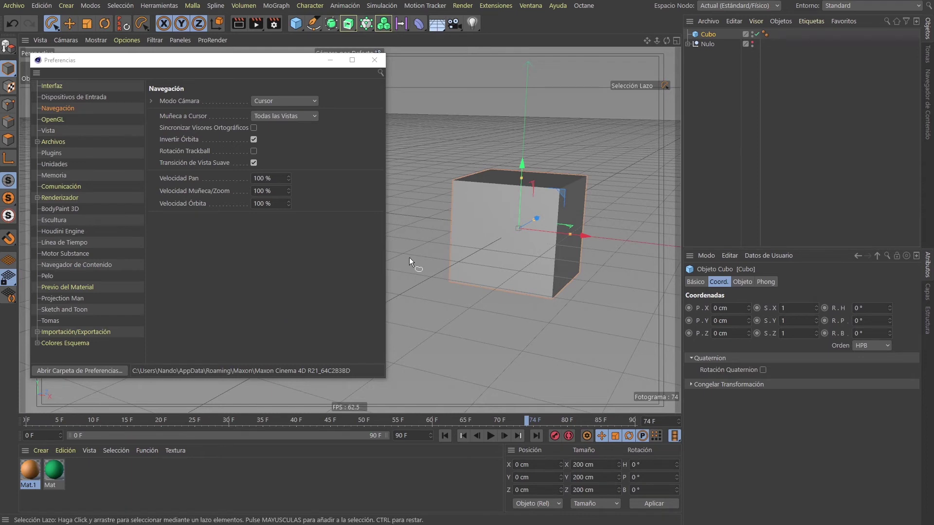
Keep Modo Cámara on Cursor and orbit around the Cubo from several angles
click(310, 100)
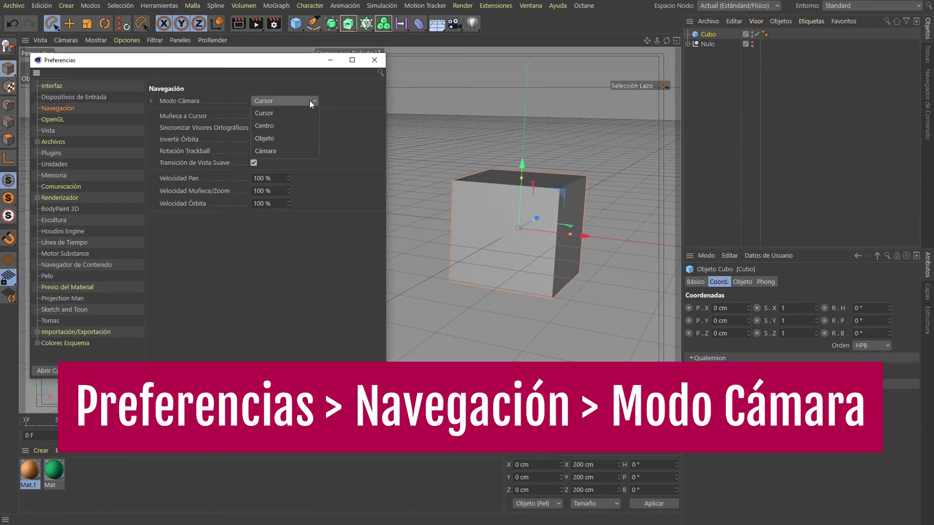
click(335, 114)
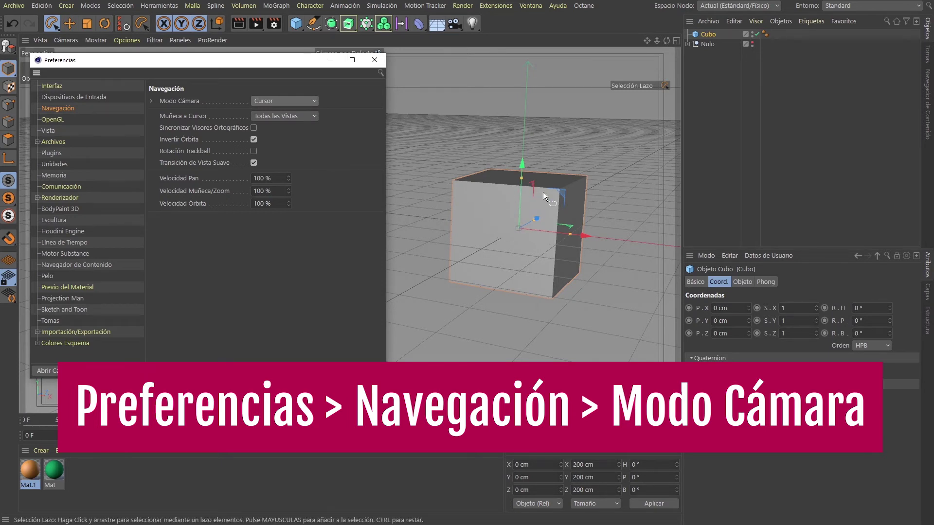
mouse_move(646, 40)
mouse_down()
mouse_move(622, 43)
mouse_move(681, 42)
mouse_up()
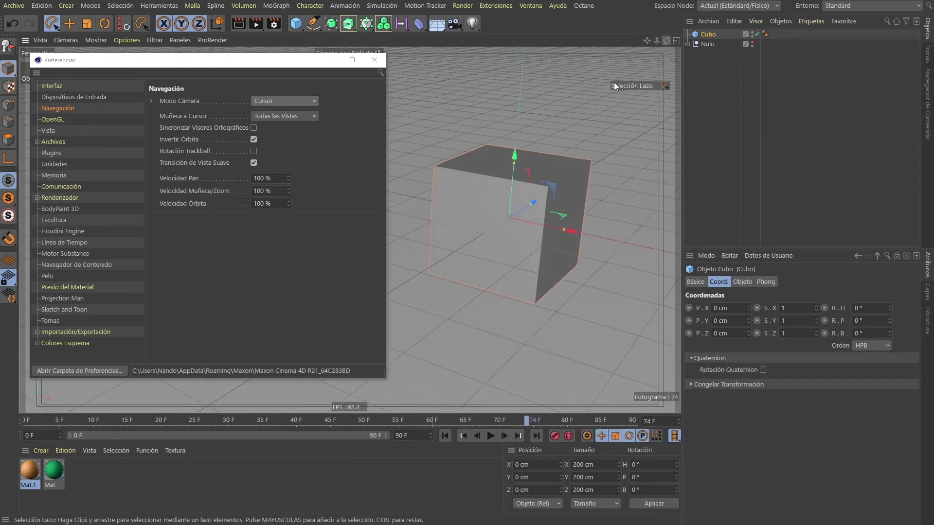
mouse_move(515, 200)
alt+mouse_down()
mouse_move(568, 186)
mouse_move(567, 208)
mouse_move(473, 193)
mouse_move(466, 170)
mouse_move(468, 190)
alt+mouse_up()
mouse_move(517, 290)
alt+mouse_down()
mouse_move(557, 276)
mouse_move(524, 314)
mouse_move(546, 310)
mouse_move(569, 242)
mouse_move(536, 200)
mouse_move(647, 161)
mouse_move(607, 182)
mouse_move(562, 182)
mouse_move(584, 223)
mouse_move(613, 236)
mouse_move(436, 171)
mouse_move(577, 247)
mouse_move(655, 224)
mouse_move(615, 223)
mouse_move(567, 174)
alt+mouse_up()
mouse_move(619, 153)
alt+mouse_down()
mouse_move(665, 156)
mouse_move(600, 153)
alt+mouse_up()
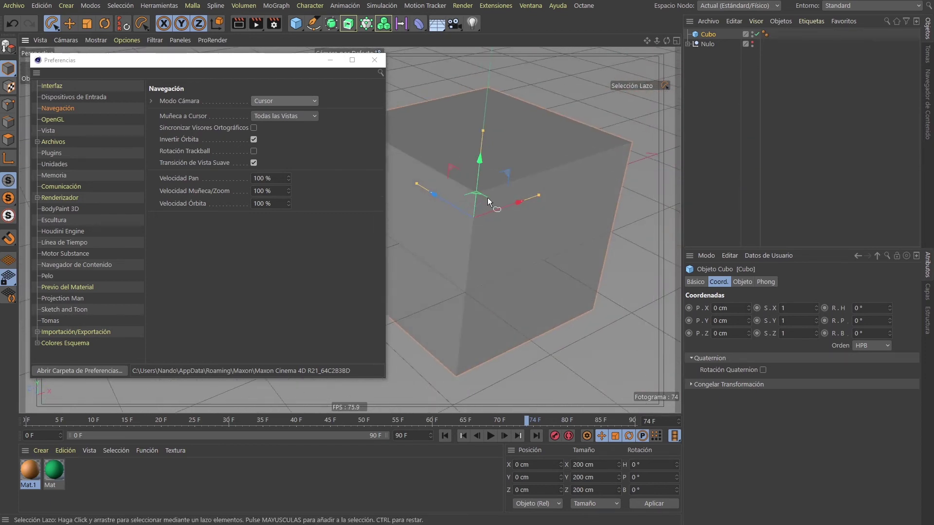
alt+drag(465, 339, 439, 311)
mouse_move(477, 336)
alt+mouse_down()
mouse_move(565, 156)
mouse_move(555, 146)
alt+mouse_up()
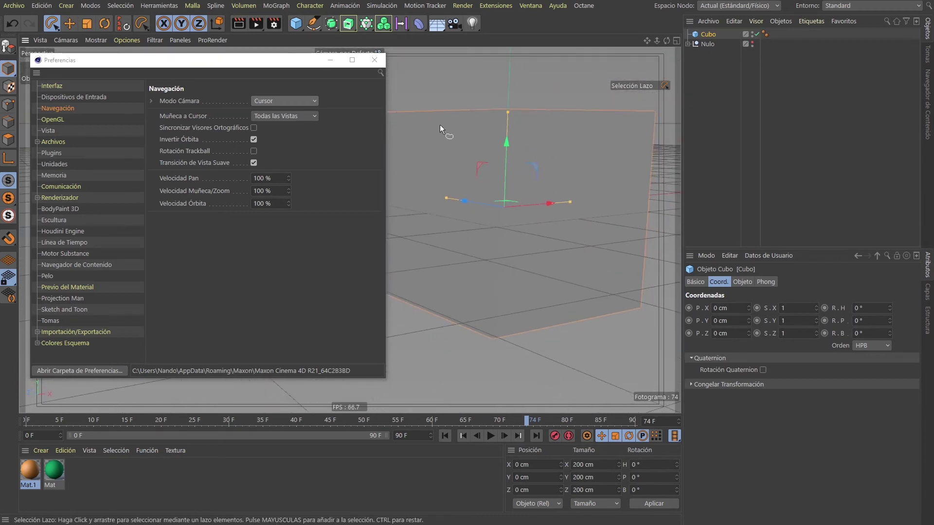
Set Modo Cámara to Centro and orbit the cube to test the new pivot
click(285, 100)
click(292, 125)
mouse_move(555, 168)
alt+mouse_down()
mouse_move(569, 145)
mouse_move(544, 147)
mouse_move(587, 192)
mouse_move(509, 196)
mouse_move(568, 193)
mouse_move(539, 253)
mouse_move(510, 234)
mouse_move(587, 234)
mouse_move(620, 220)
mouse_move(504, 261)
mouse_move(544, 258)
mouse_move(534, 221)
mouse_move(486, 219)
mouse_move(550, 221)
mouse_move(506, 209)
alt+mouse_up()
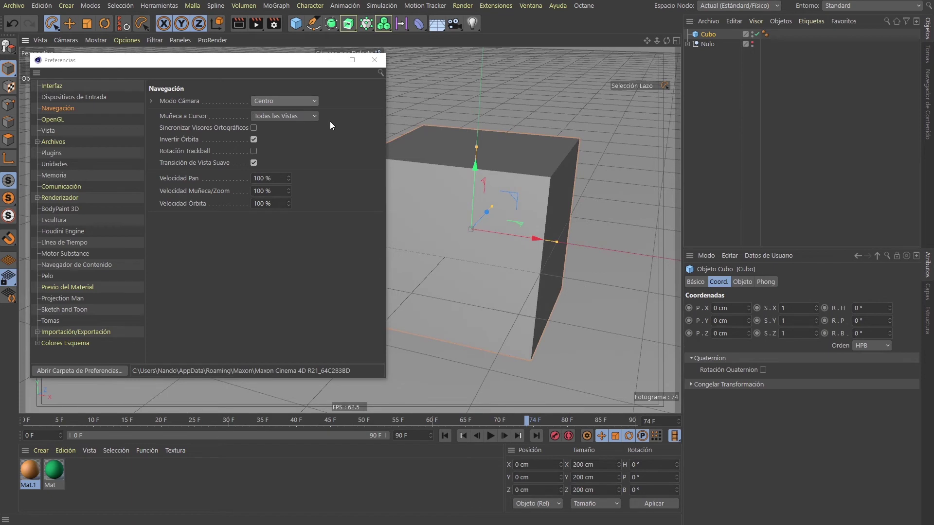
Set Modo Cámara to Objeto, orbit around the cube, then switch it back to Cursor
click(297, 99)
click(288, 141)
mouse_move(579, 188)
alt+mouse_down()
mouse_move(663, 168)
mouse_move(532, 183)
alt+mouse_up()
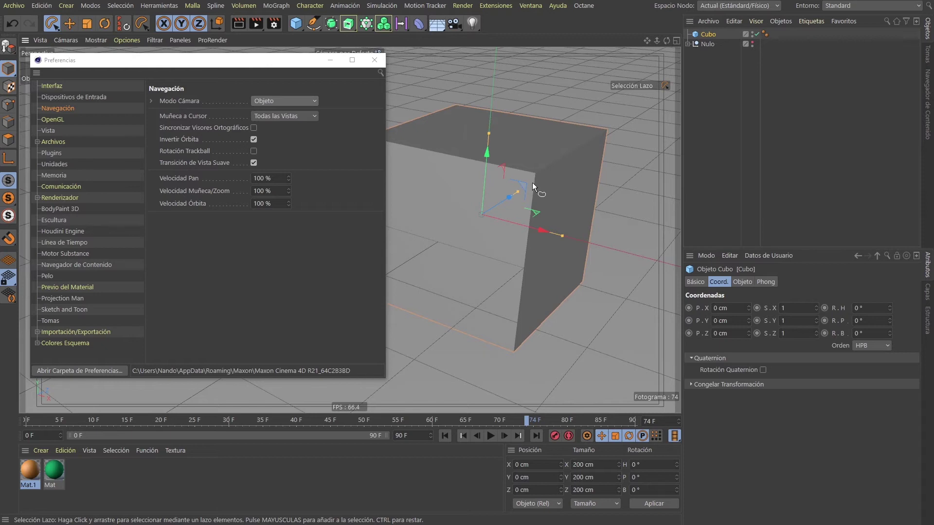
mouse_move(515, 164)
alt+mouse_down()
mouse_move(504, 180)
mouse_move(597, 161)
mouse_move(532, 166)
mouse_move(534, 199)
mouse_move(565, 173)
mouse_move(614, 163)
mouse_move(554, 178)
mouse_move(590, 170)
mouse_move(652, 182)
mouse_move(643, 222)
mouse_move(658, 146)
mouse_move(438, 183)
mouse_move(464, 191)
alt+mouse_up()
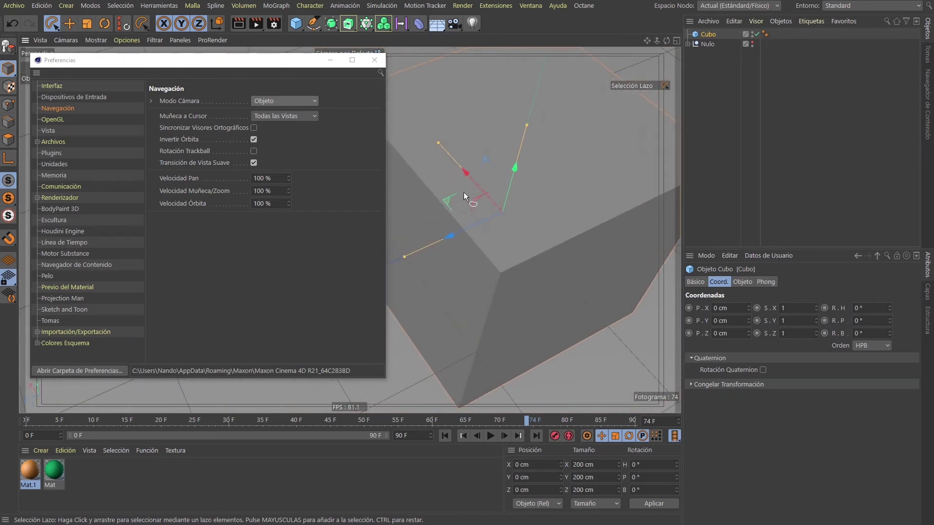
mouse_move(575, 184)
alt+mouse_down()
mouse_move(577, 212)
mouse_move(559, 185)
mouse_move(626, 218)
mouse_move(646, 206)
mouse_move(447, 203)
mouse_move(605, 192)
mouse_move(676, 220)
mouse_move(661, 259)
mouse_move(614, 183)
mouse_move(658, 173)
mouse_move(553, 185)
mouse_move(559, 149)
mouse_move(634, 158)
mouse_move(553, 156)
mouse_move(594, 179)
mouse_move(509, 175)
mouse_move(588, 154)
alt+mouse_up()
click(303, 99)
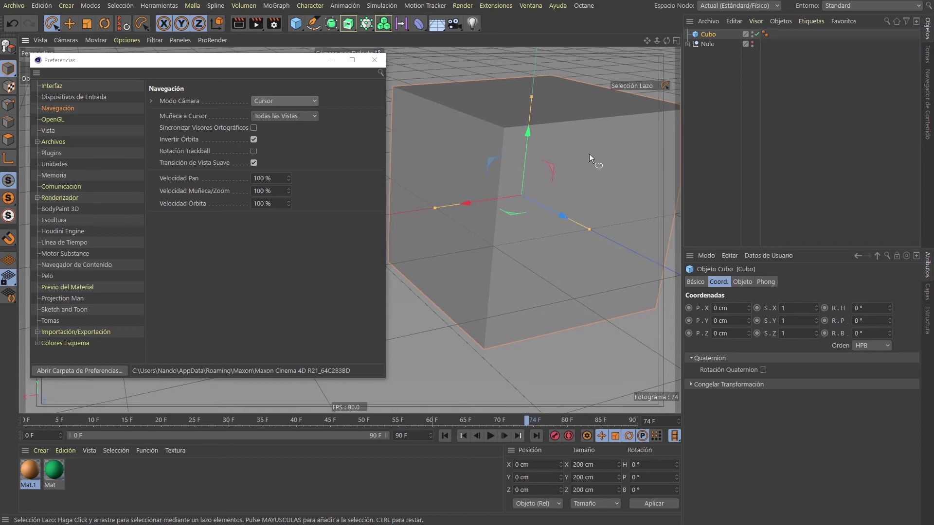
Set Modo Cámara to Cámara and orbit around the cube
click(309, 101)
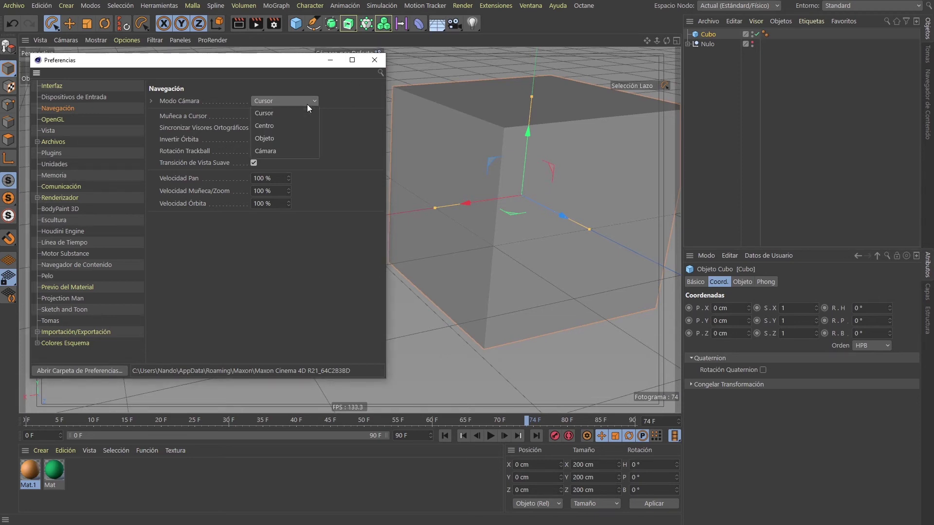
click(299, 149)
mouse_move(571, 133)
alt+mouse_down()
mouse_move(547, 153)
mouse_move(562, 155)
mouse_move(537, 150)
mouse_move(518, 159)
mouse_move(539, 168)
mouse_move(585, 161)
mouse_move(524, 165)
mouse_move(561, 156)
mouse_move(536, 154)
mouse_move(526, 167)
mouse_move(497, 169)
mouse_move(545, 168)
mouse_move(554, 160)
mouse_move(536, 158)
mouse_move(546, 167)
mouse_move(600, 141)
mouse_move(553, 154)
mouse_move(594, 153)
mouse_move(562, 153)
mouse_move(555, 137)
mouse_move(544, 145)
mouse_move(565, 156)
mouse_move(559, 139)
alt+mouse_up()
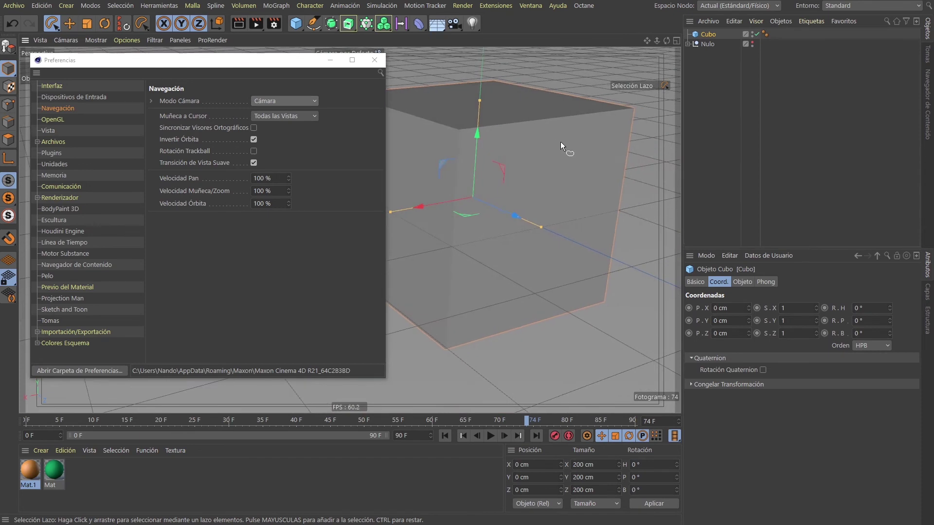
Return Modo Cámara to Cursor and orbit the view around the cube again
click(290, 101)
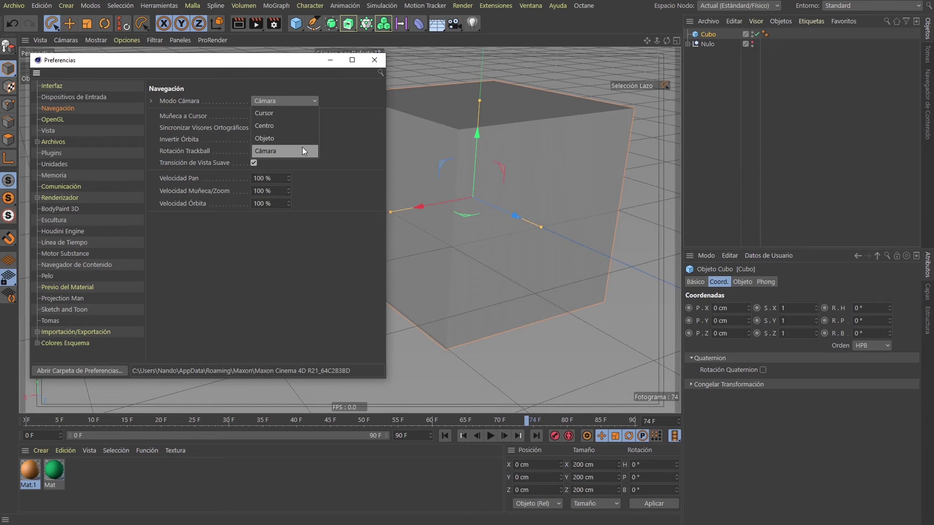
click(308, 113)
mouse_move(593, 131)
alt+mouse_down()
mouse_move(614, 151)
mouse_move(490, 157)
mouse_move(535, 136)
mouse_move(519, 167)
mouse_move(605, 160)
mouse_move(491, 159)
mouse_move(296, 181)
mouse_move(518, 155)
alt+mouse_up()
mouse_move(579, 180)
alt+mouse_down()
mouse_move(560, 179)
mouse_move(603, 181)
mouse_move(651, 147)
mouse_move(656, 176)
mouse_move(585, 178)
mouse_move(626, 168)
mouse_move(465, 202)
alt+mouse_up()
Duplicate the cube with the Move tool and zoom around both cubes
key(e)
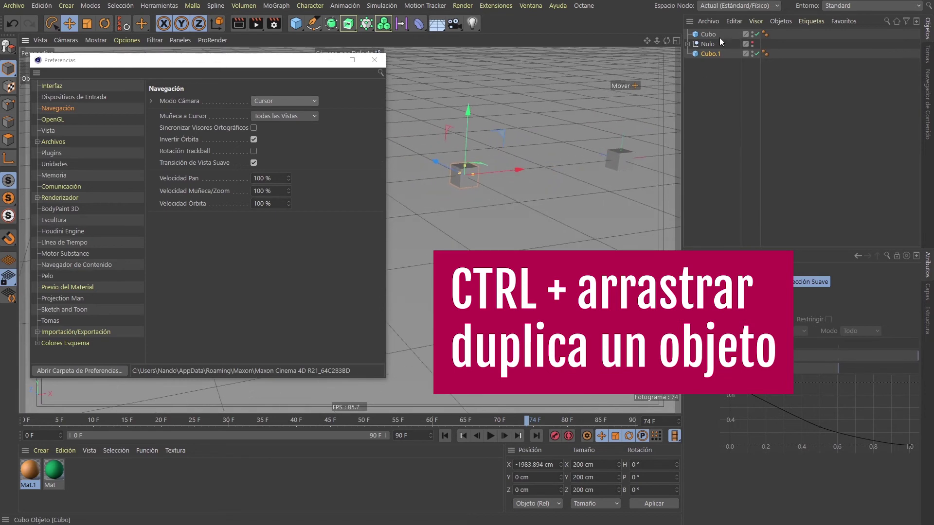
mouse_move(466, 180)
alt+mouse_down()
mouse_move(491, 176)
mouse_move(437, 168)
mouse_move(506, 174)
alt+mouse_up()
scroll(579, 108, up, 5)
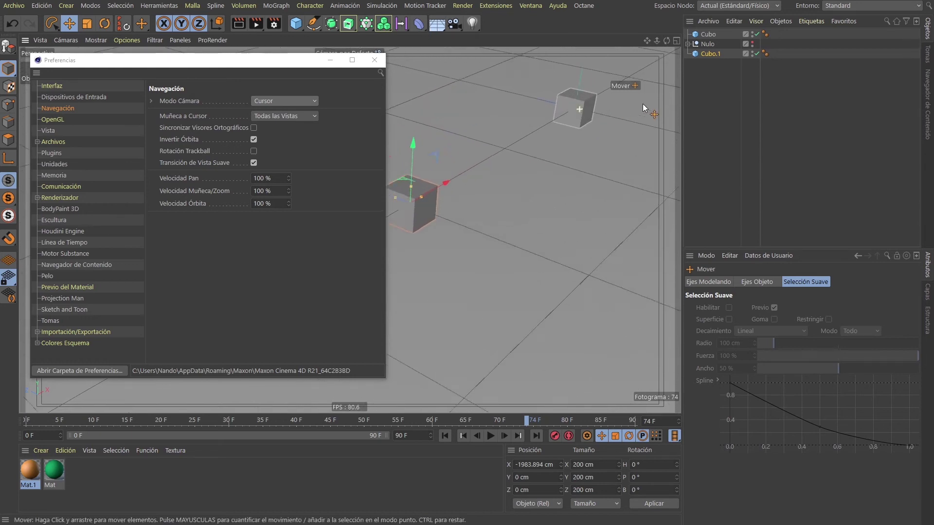
scroll(579, 116, down, 5)
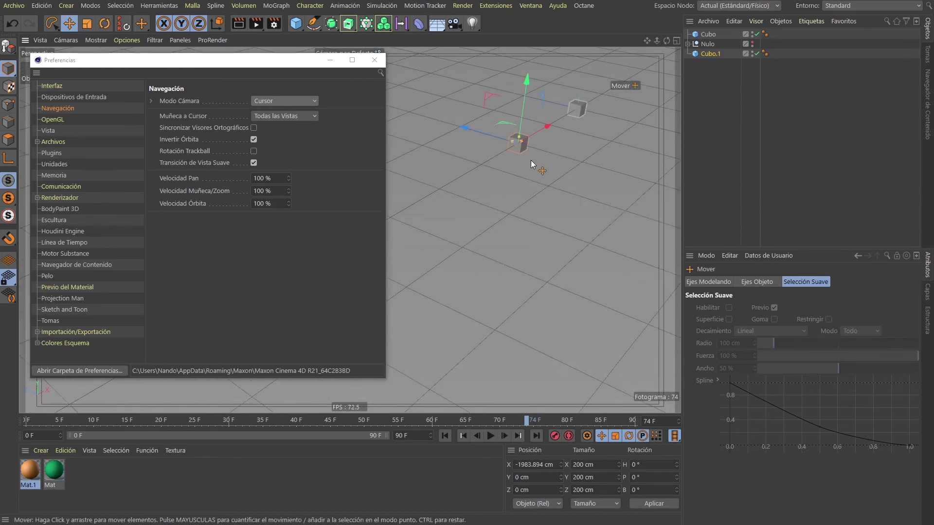
scroll(518, 150, up, 5)
scroll(574, 158, down, 5)
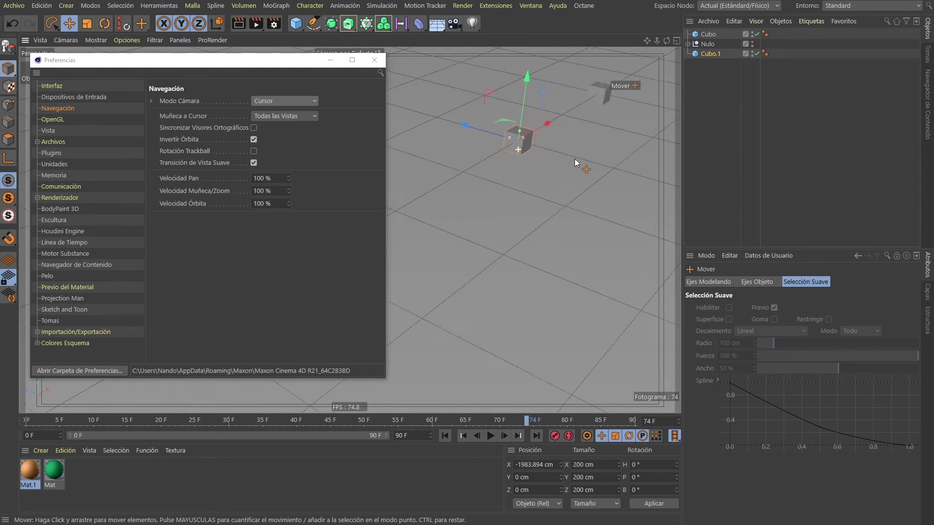
scroll(611, 102, up, 5)
scroll(623, 161, down, 5)
scroll(591, 92, up, 3)
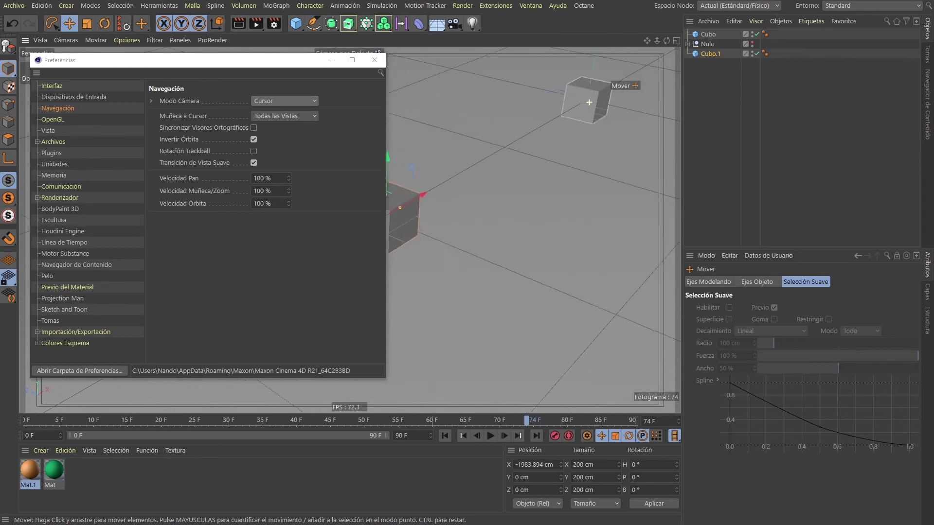
Move the copy Cubo.1 off to the side and select each cube in turn
click(591, 92)
mouse_move(574, 110)
mouse_down()
mouse_move(458, 156)
mouse_move(467, 165)
mouse_up()
click(581, 104)
click(468, 167)
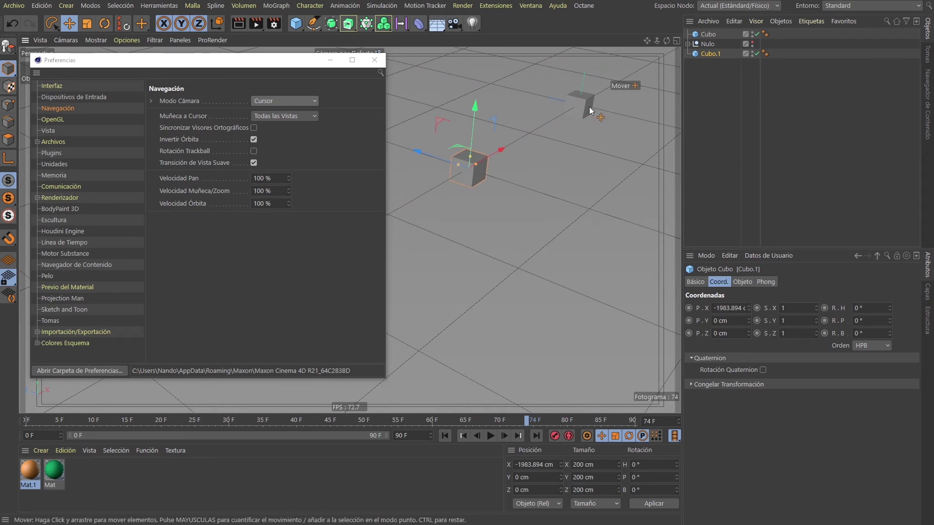
click(486, 156)
mouse_move(486, 157)
alt+mouse_down()
mouse_move(547, 156)
mouse_move(512, 165)
alt+mouse_up()
Set Modo Cámara to Objeto and undo the accidental cube moves
click(294, 100)
click(291, 137)
mouse_move(597, 95)
mouse_down()
mouse_move(672, 104)
mouse_move(604, 120)
mouse_up()
key(ctrl+z)
scroll(628, 130, up, 5)
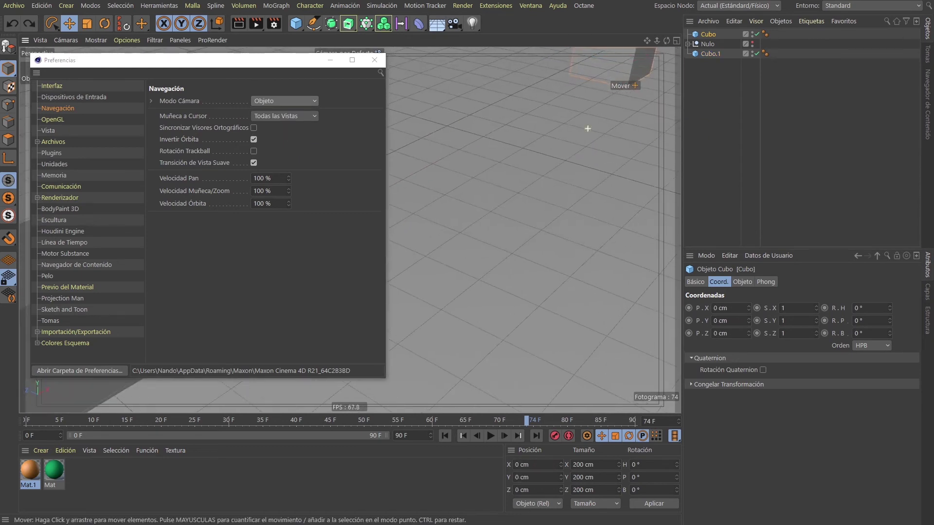
scroll(591, 130, down, 5)
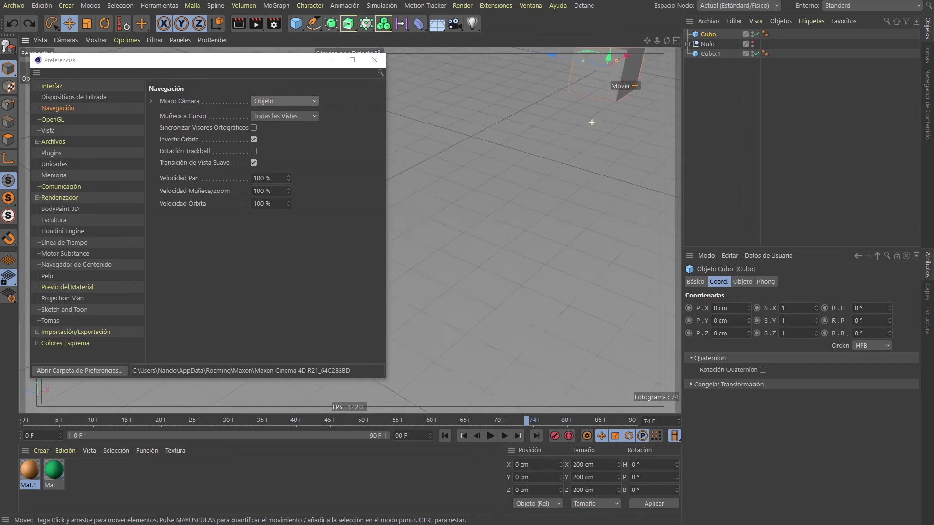
mouse_move(591, 106)
mouse_down()
mouse_move(622, 103)
mouse_move(606, 108)
mouse_up()
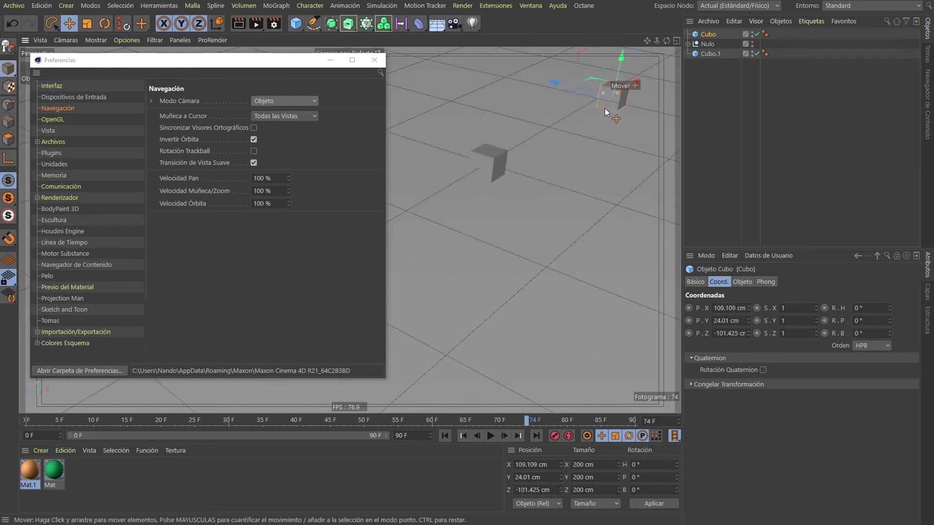
key(ctrl+z)
Return Modo Cámara to Cursor, orbit the selected cube, and widen the right-hand panels
click(299, 101)
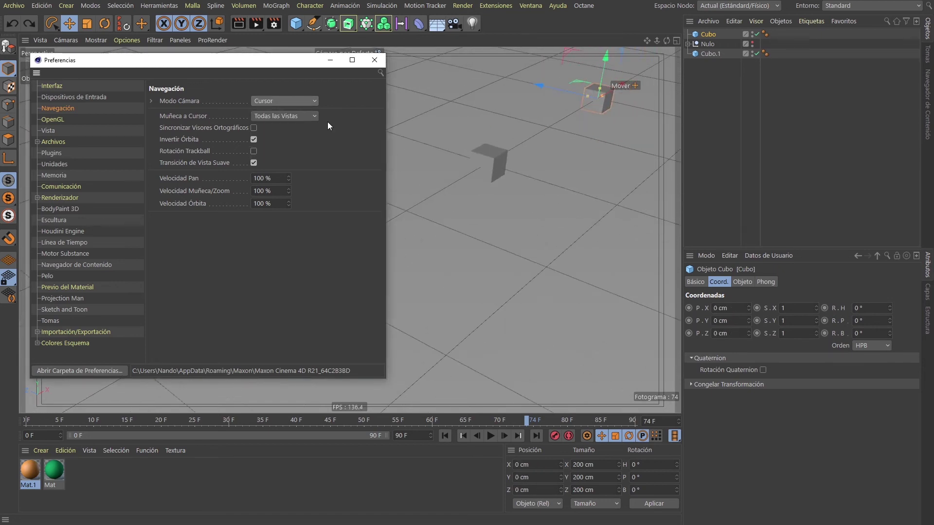
scroll(602, 104, up, 3)
scroll(601, 104, up, 2)
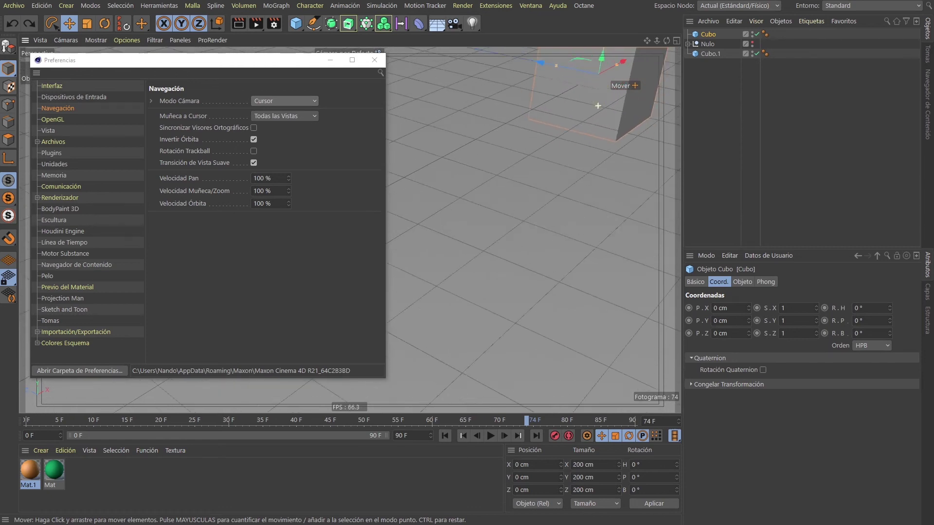
scroll(598, 105, down, 3)
mouse_move(570, 126)
alt+mouse_down()
mouse_move(533, 156)
mouse_move(574, 142)
mouse_move(596, 139)
mouse_move(564, 144)
mouse_move(679, 135)
mouse_move(515, 137)
mouse_move(616, 156)
alt+mouse_up()
scroll(641, 130, up, 3)
scroll(556, 138, down, 3)
scroll(616, 156, up, 3)
scroll(617, 156, down, 2)
drag(682, 186, 645, 186)
Close Preferencias and frame the original cube with O
scroll(626, 186, down, 2)
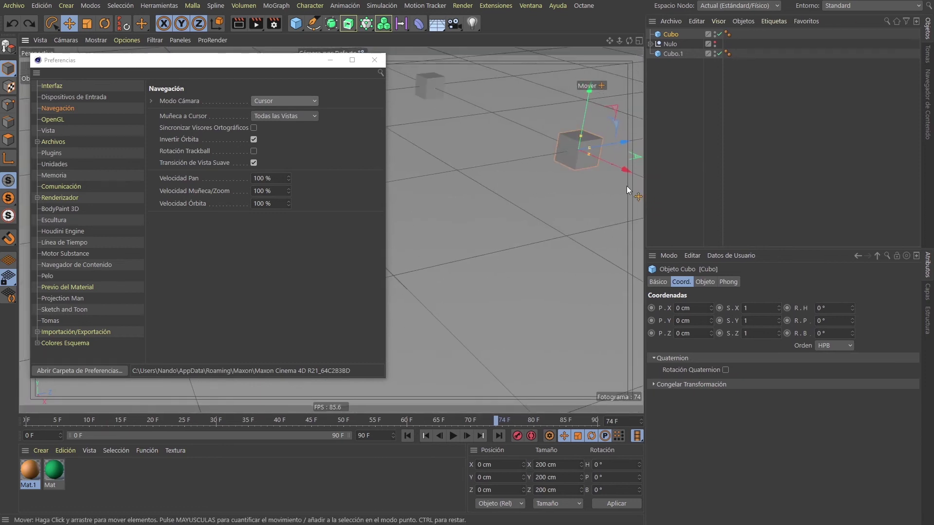
click(374, 59)
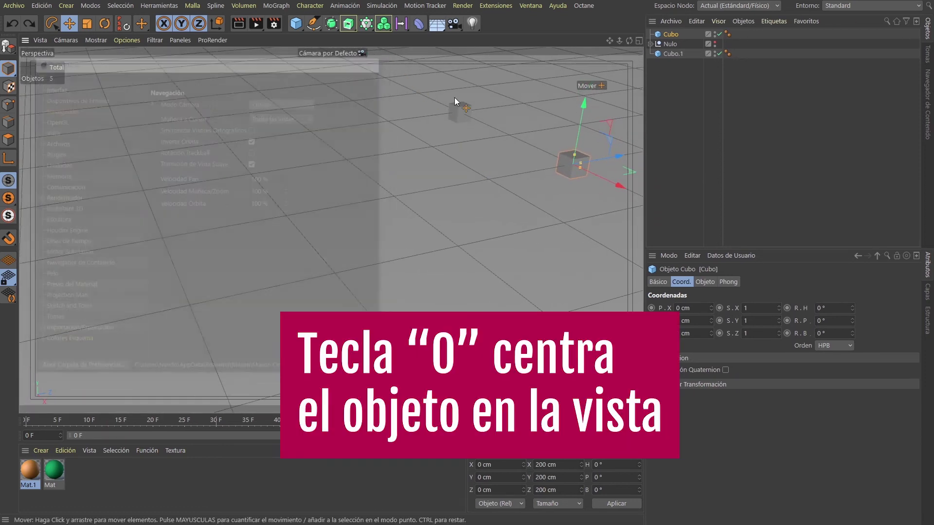
key(o)
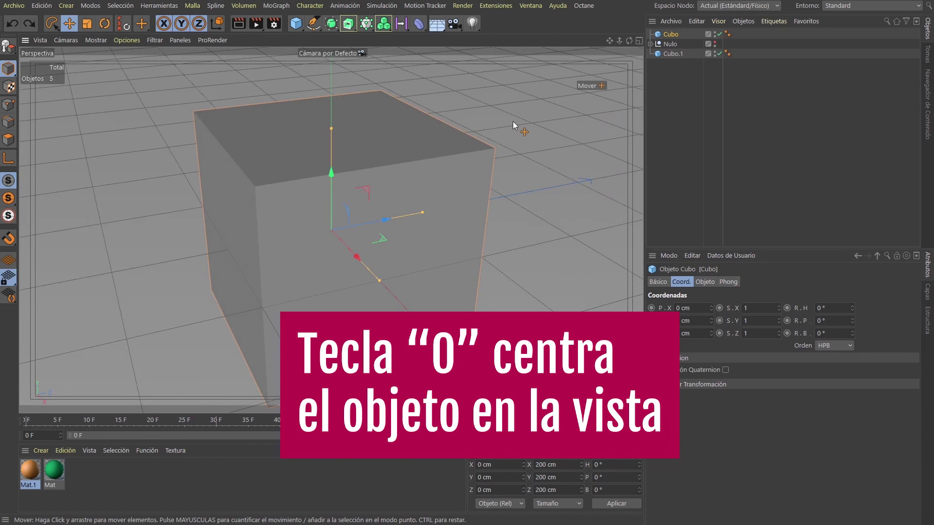
scroll(467, 146, down, 2)
alt+drag(444, 156, 419, 157)
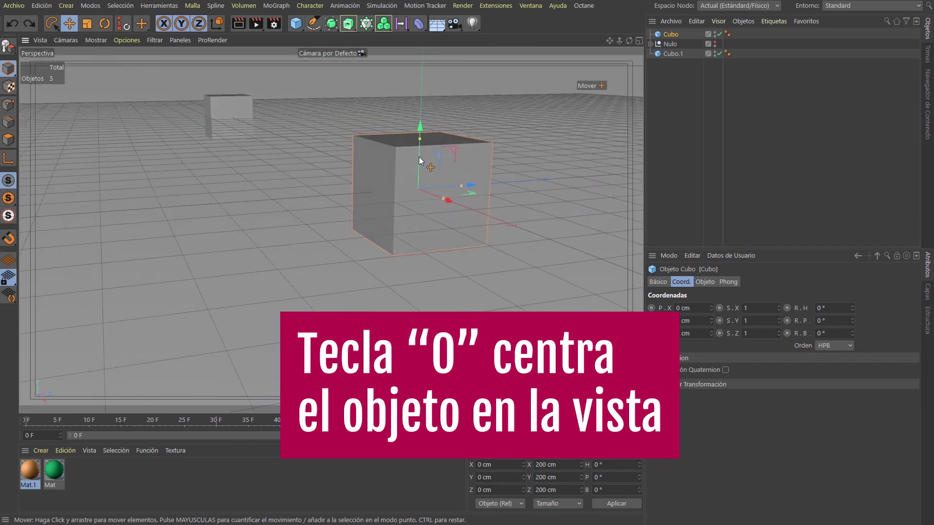
Select the copy Cubo.1 and frame it with O
key(space)
click(227, 108)
key(o)
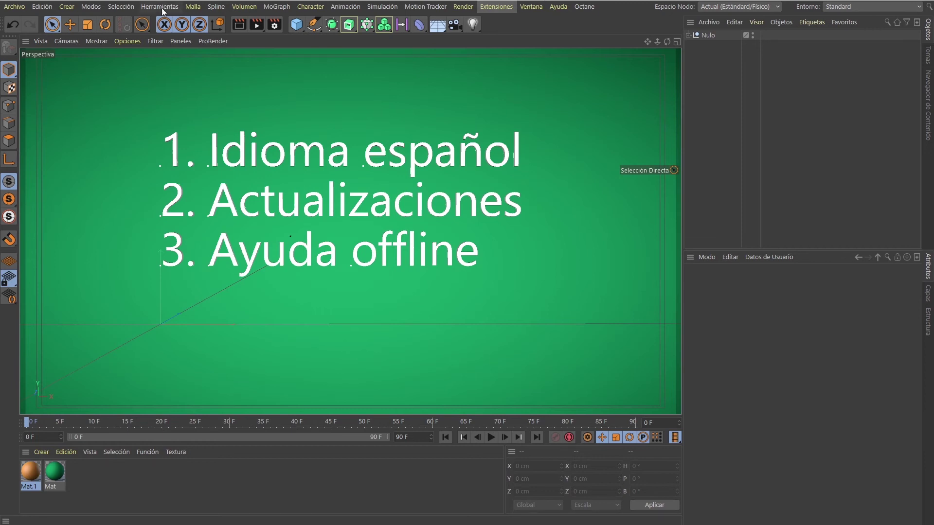
Open Opciones > Configurar Todo for all viewports, then add an Extrude object
click(129, 42)
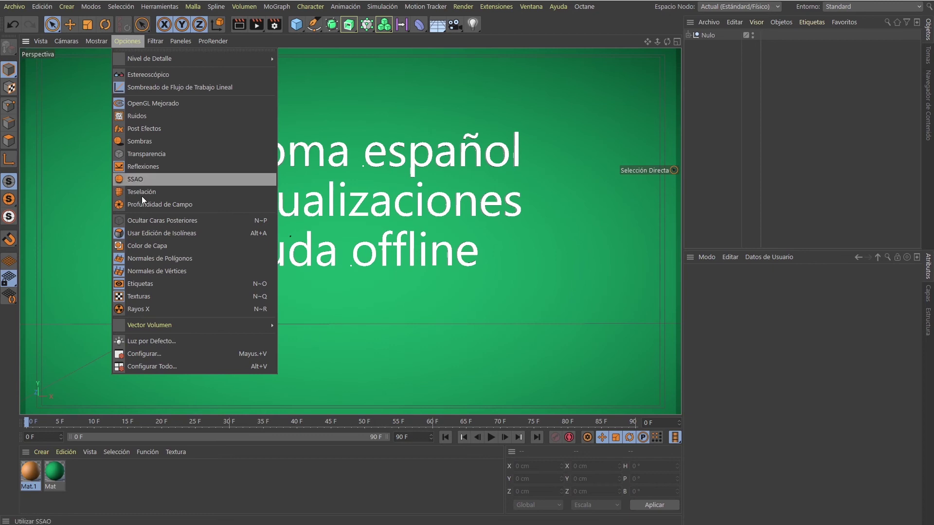
click(174, 368)
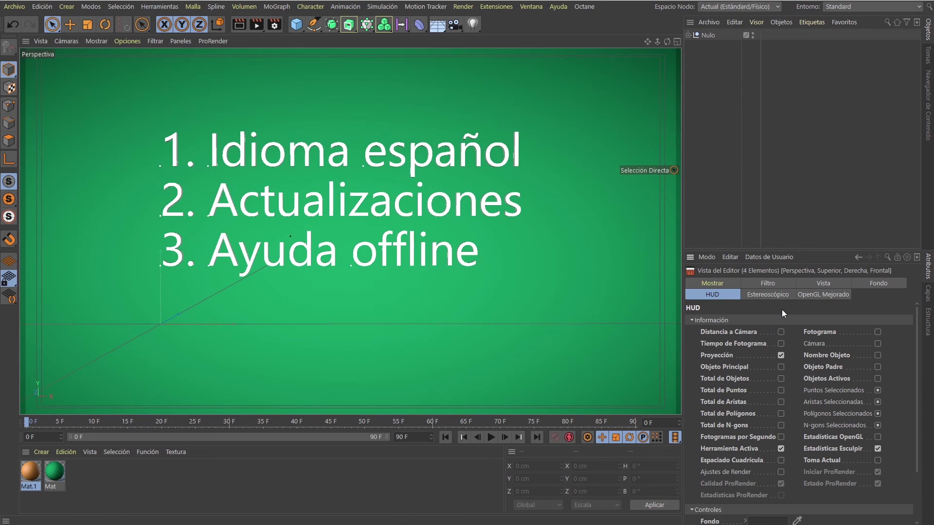
click(641, 171)
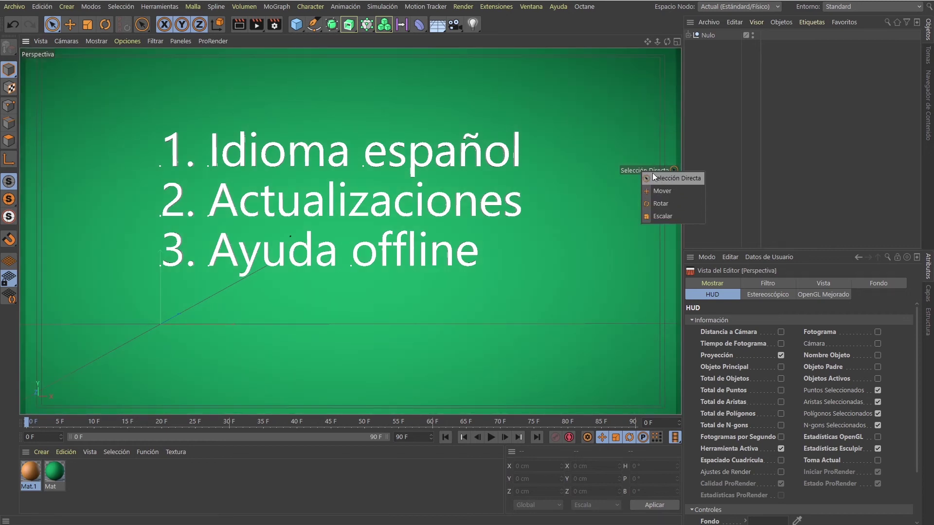
click(652, 177)
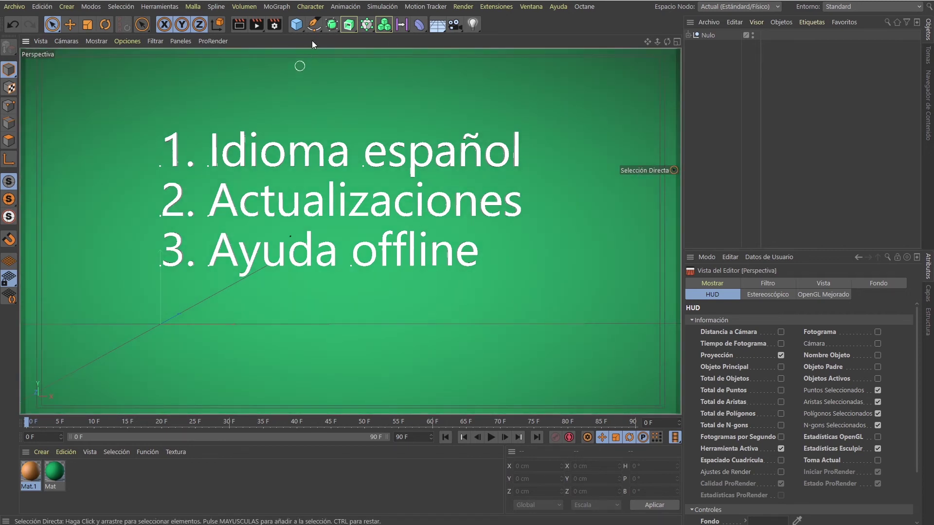
click(350, 25)
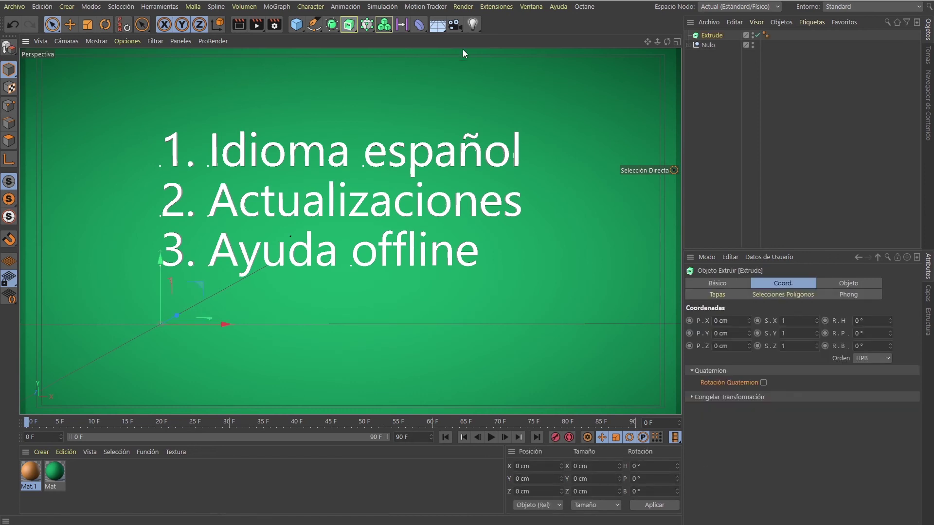
click(641, 167)
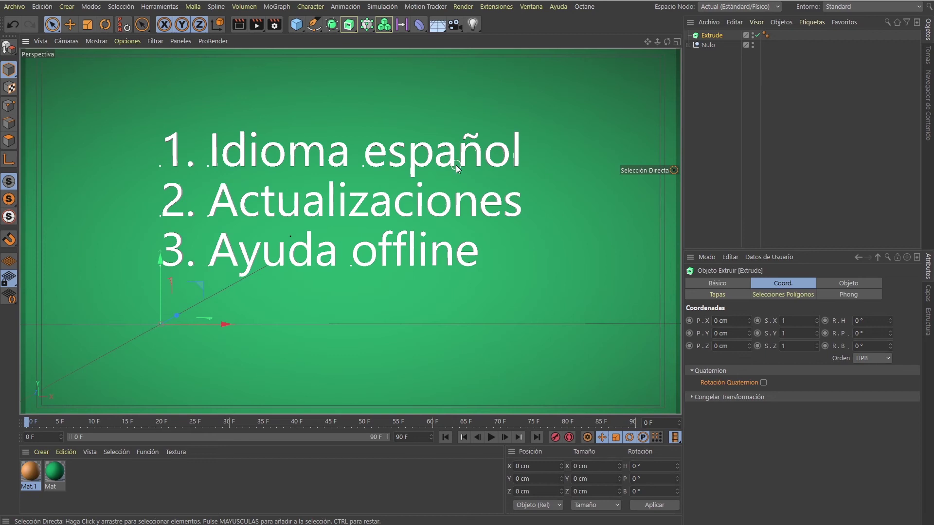
Switch the active tool to Selección Lazo from the selection tool variants
click(142, 25)
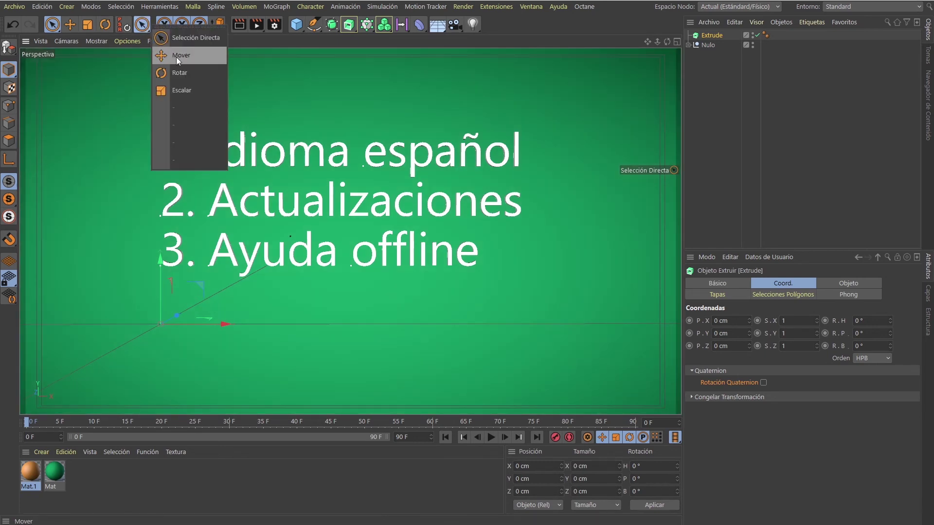
click(52, 24)
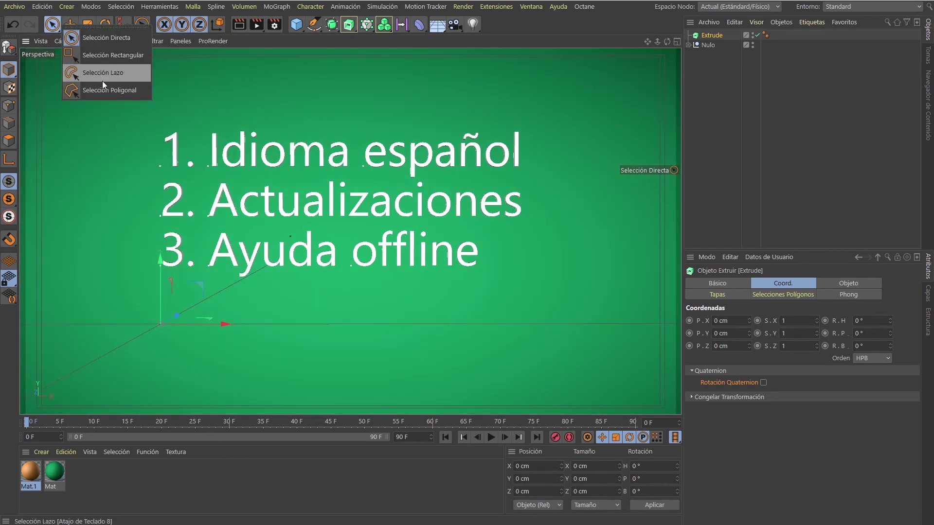
click(99, 73)
Toggle direct and lasso selection in the HUD tool popup, then open Vista del Editor HUD settings
click(639, 167)
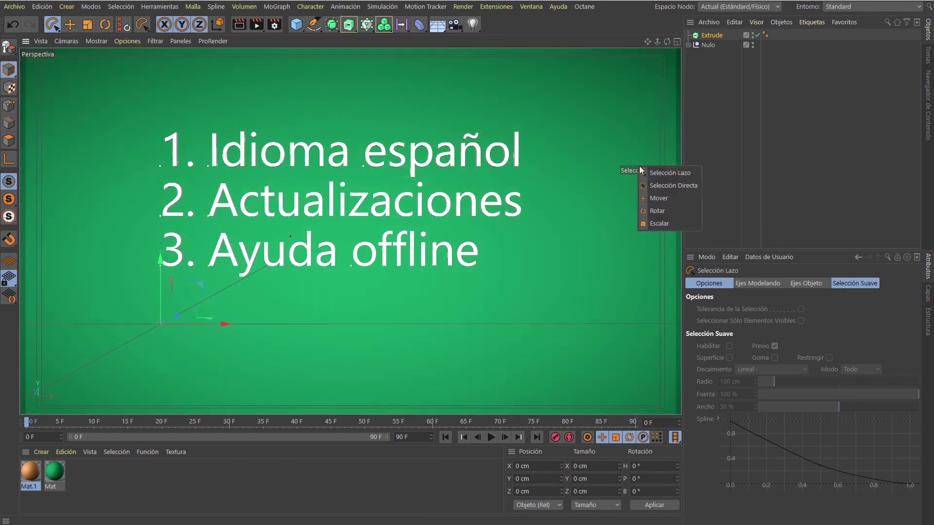
click(669, 188)
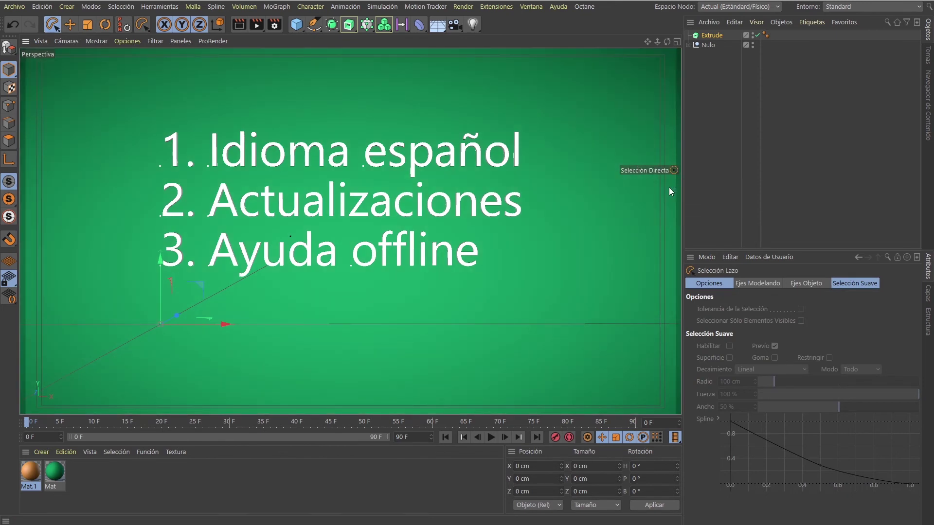
click(648, 167)
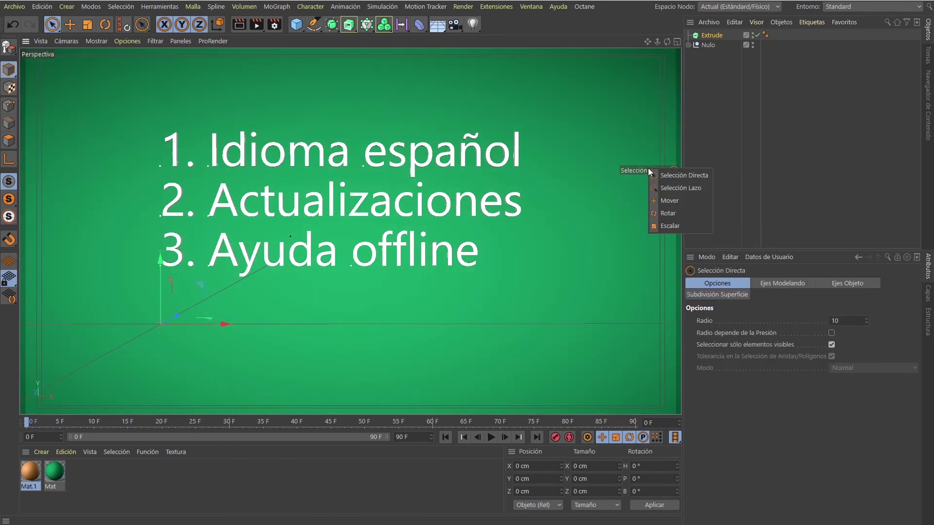
click(673, 189)
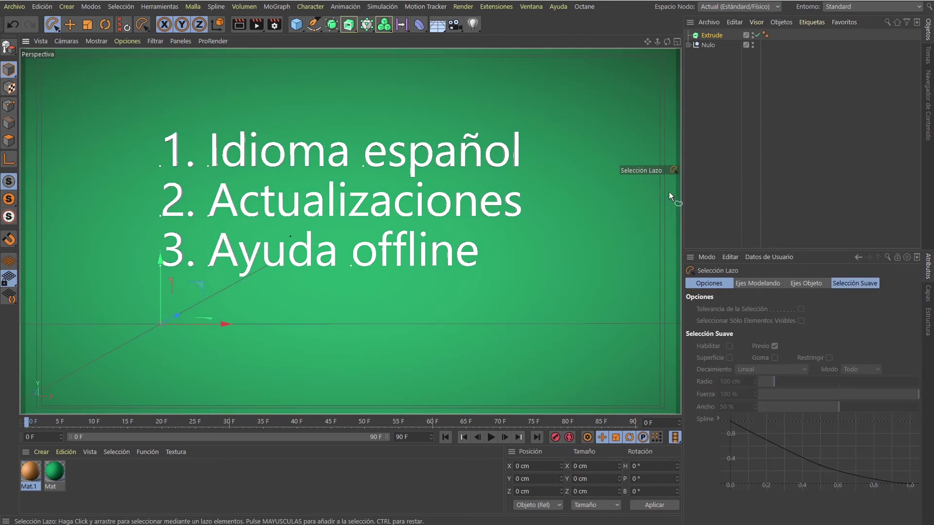
double_click(647, 171)
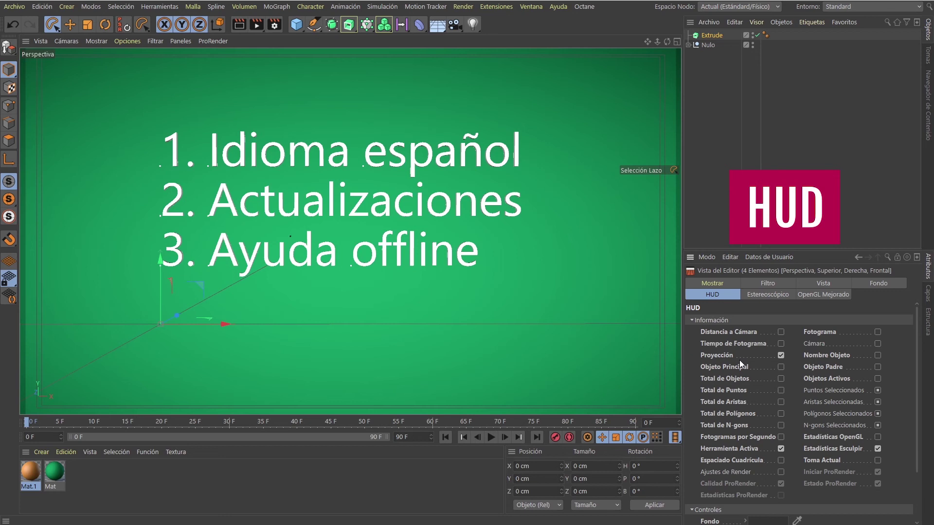
Move the active-tool label higher and show the frame number in the HUD, at frame 67
click(649, 171)
mouse_move(649, 171)
ctrl+mouse_down()
mouse_move(633, 163)
mouse_move(639, 169)
mouse_move(643, 77)
mouse_move(640, 88)
ctrl+mouse_up()
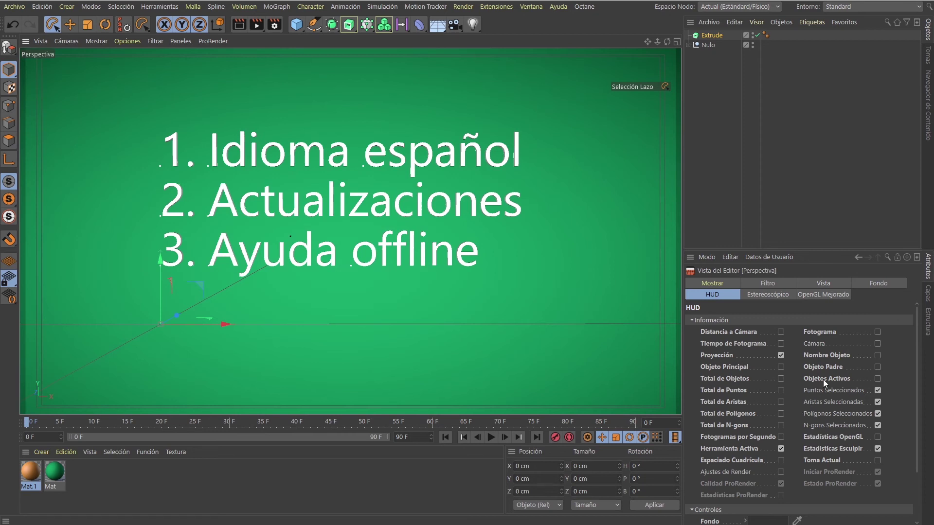
click(877, 333)
click(481, 421)
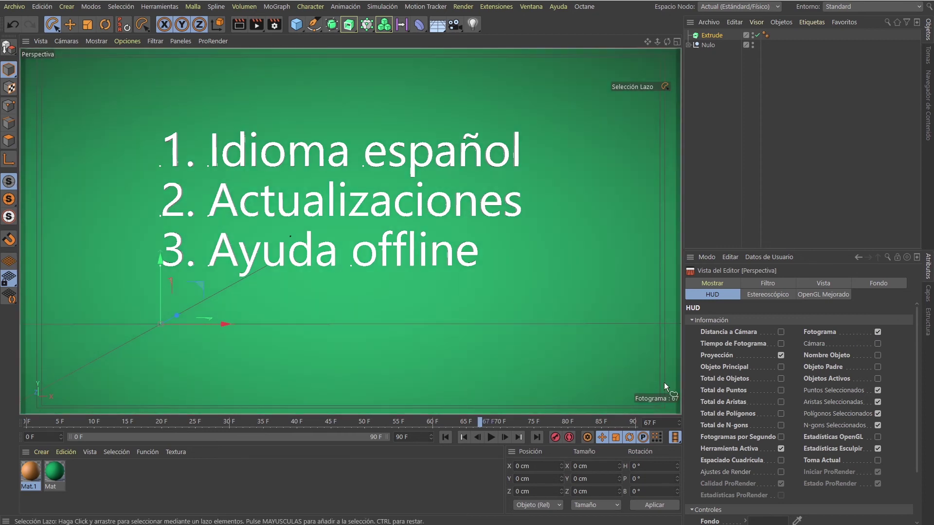
Add total objects, edges and FPS to the HUD, then play and stop the animation
click(780, 356)
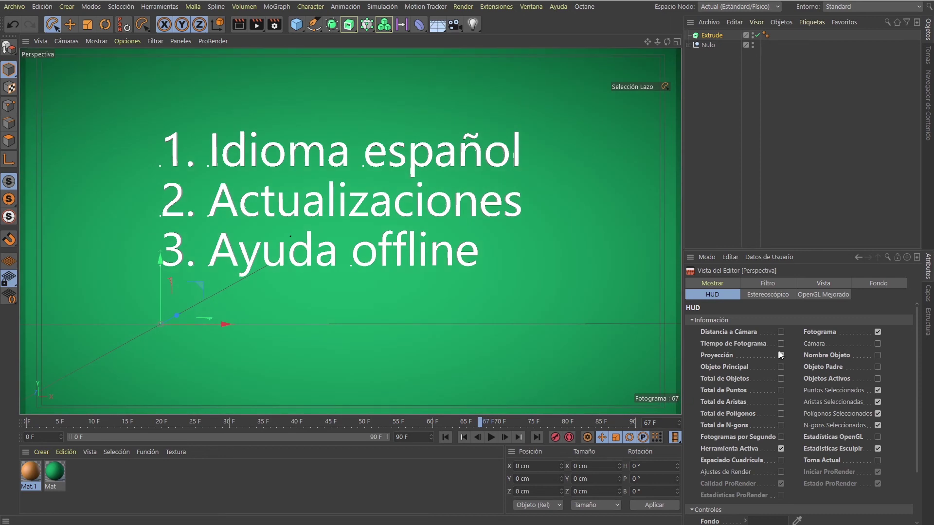
click(780, 379)
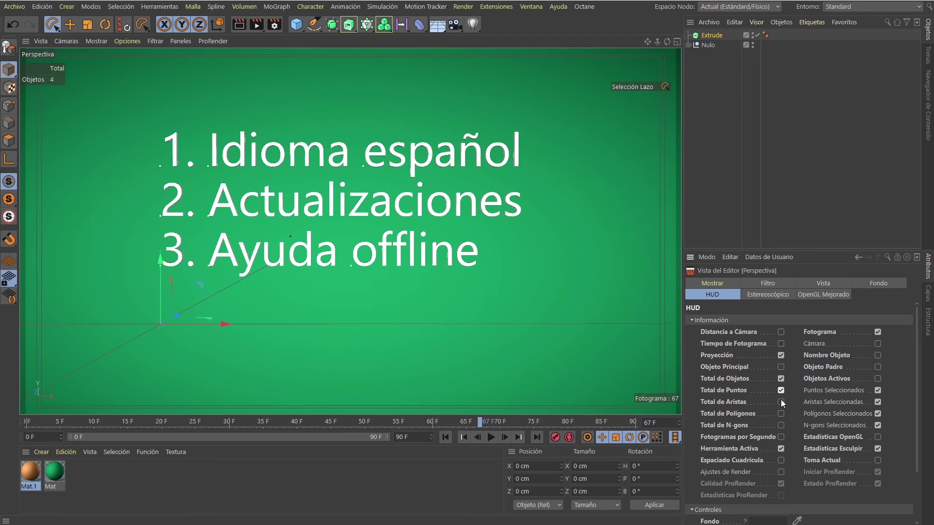
click(780, 402)
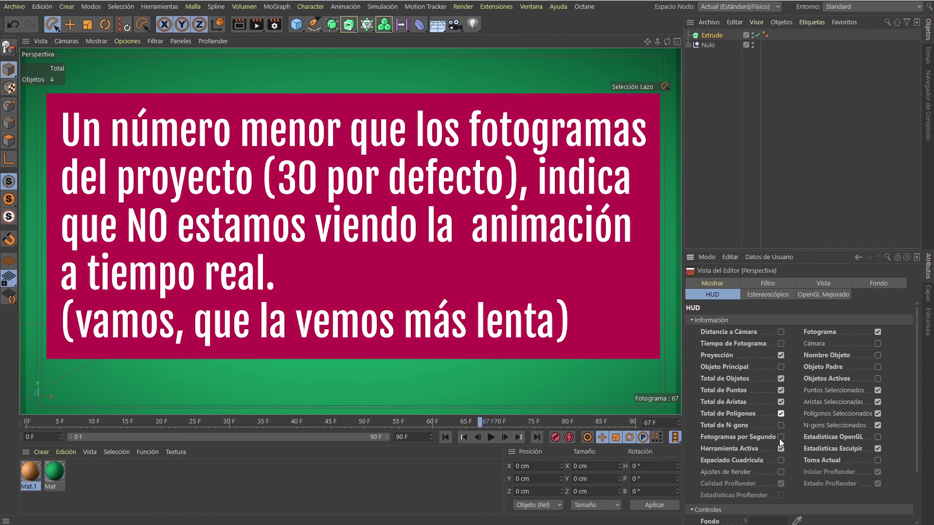
click(781, 437)
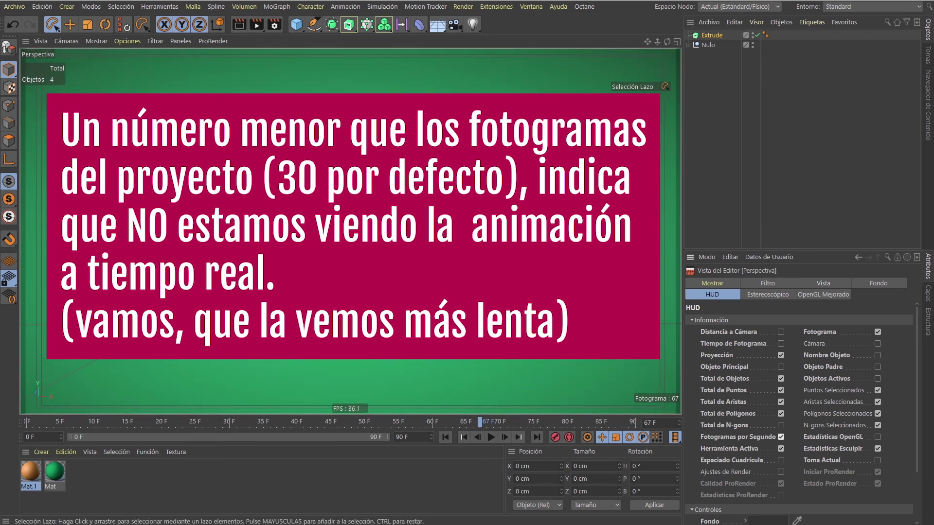
click(490, 437)
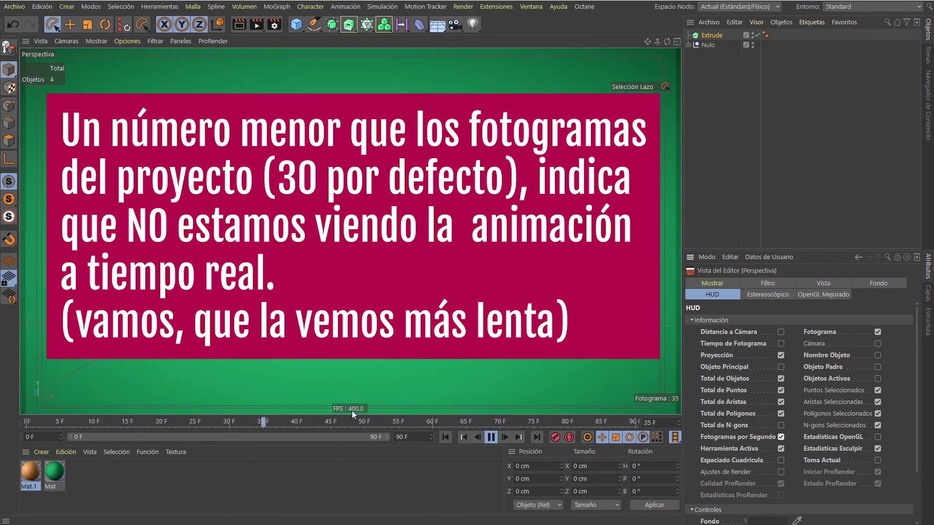
click(491, 437)
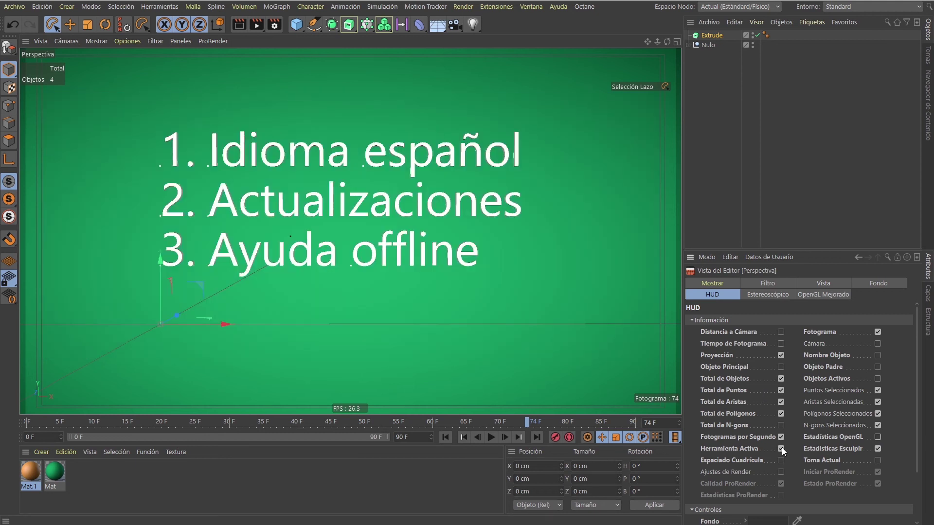
Keep the active tool name in the HUD and add the camera name
click(781, 448)
click(781, 448)
click(878, 345)
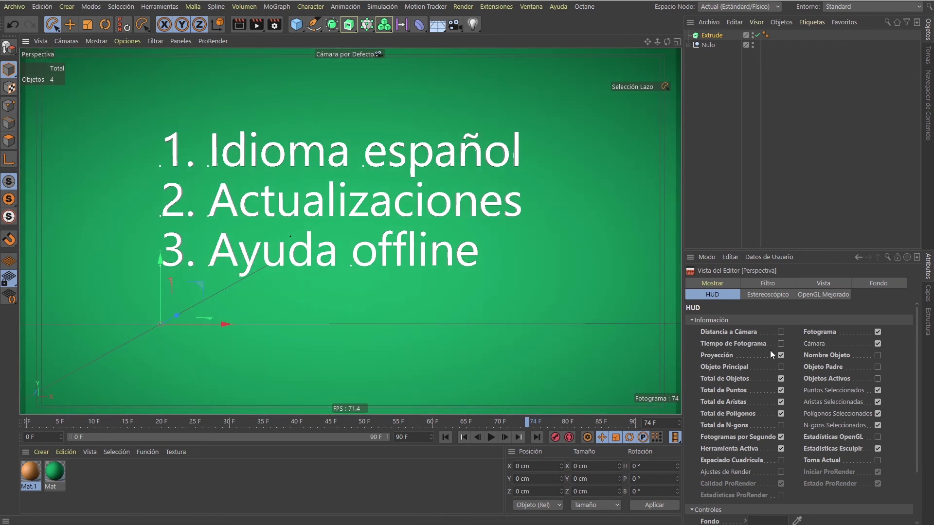
Look through the Mostrar, Filtro and Vista pages of the Perspectiva view settings
click(728, 284)
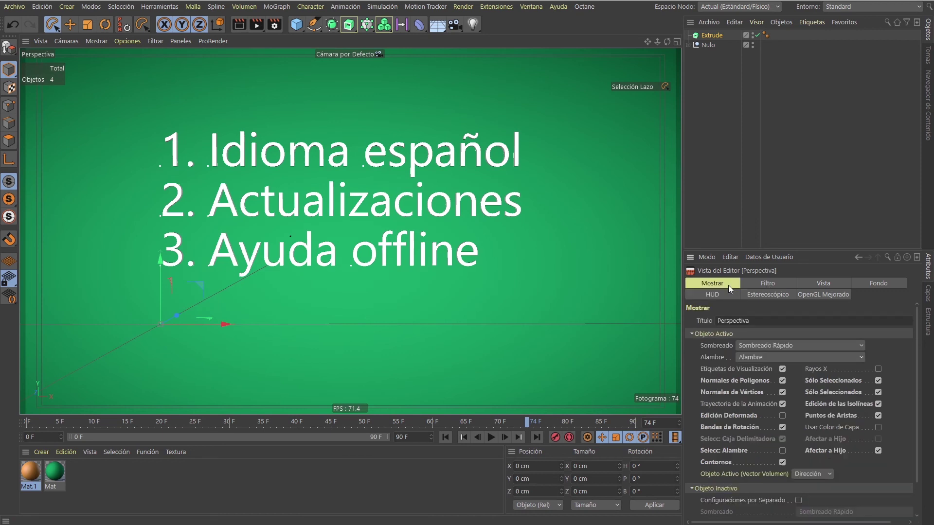
click(768, 284)
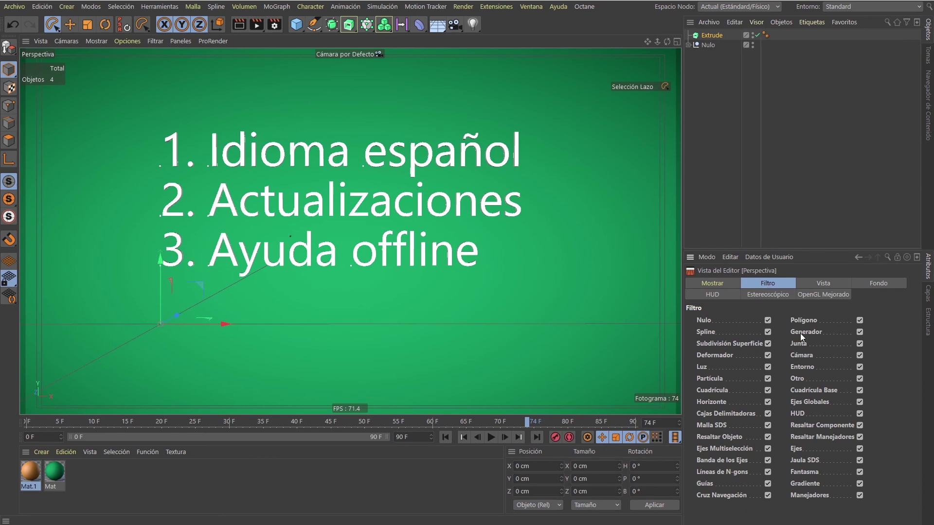
click(821, 284)
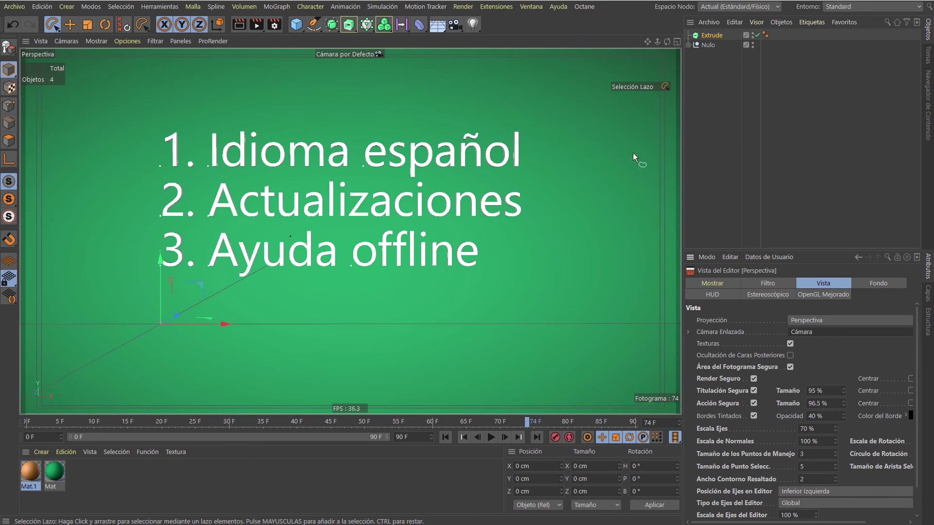
Toggle render, title and action safe frames off and back on, then show Fondo settings
click(753, 378)
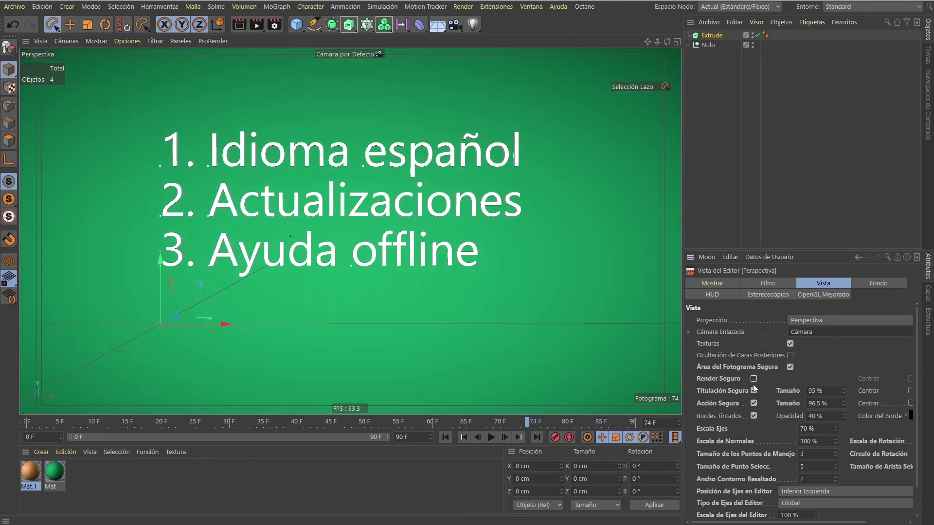
click(754, 403)
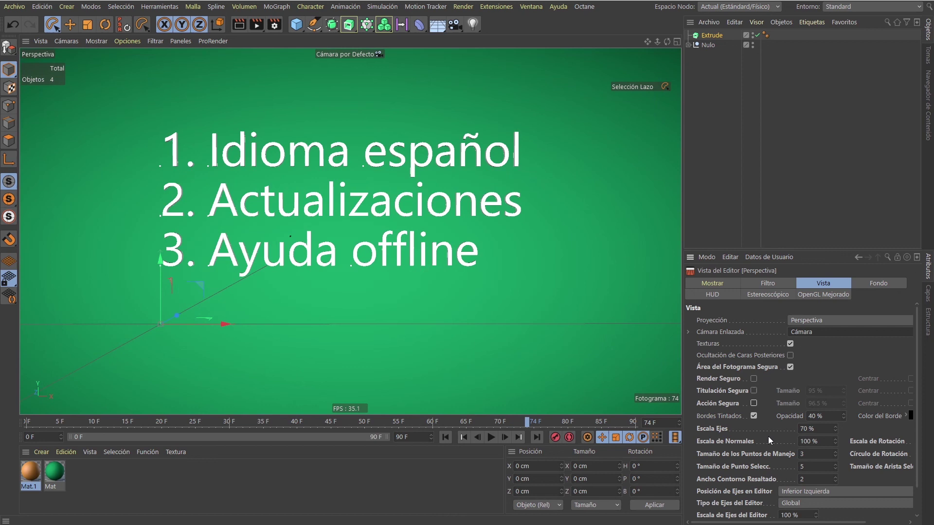
click(754, 390)
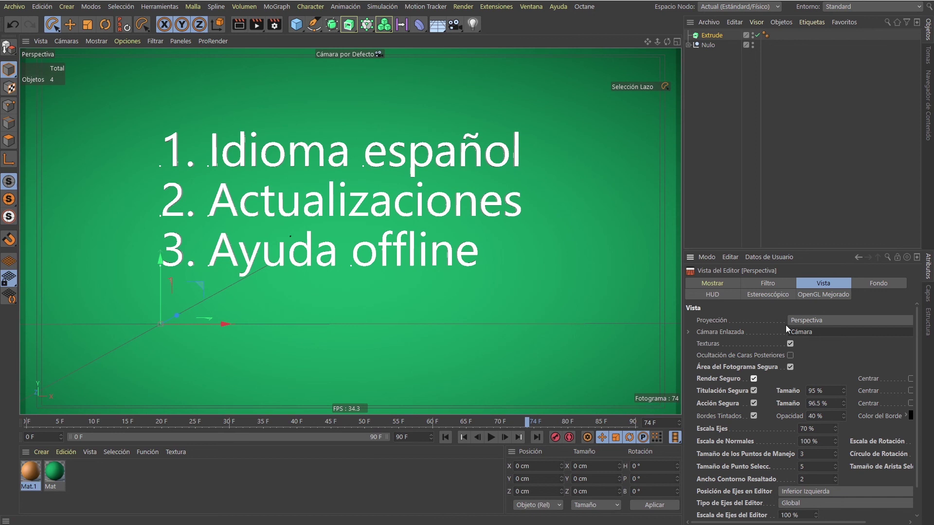
click(876, 283)
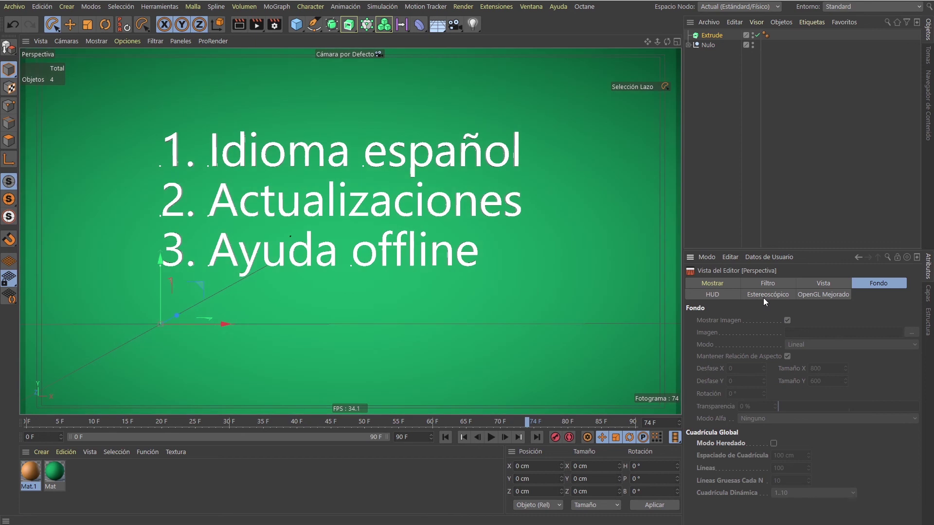
Check the Estereoscópico, OpenGL Mejorado and HUD pages, returning to the Mostrar page
click(782, 295)
click(823, 294)
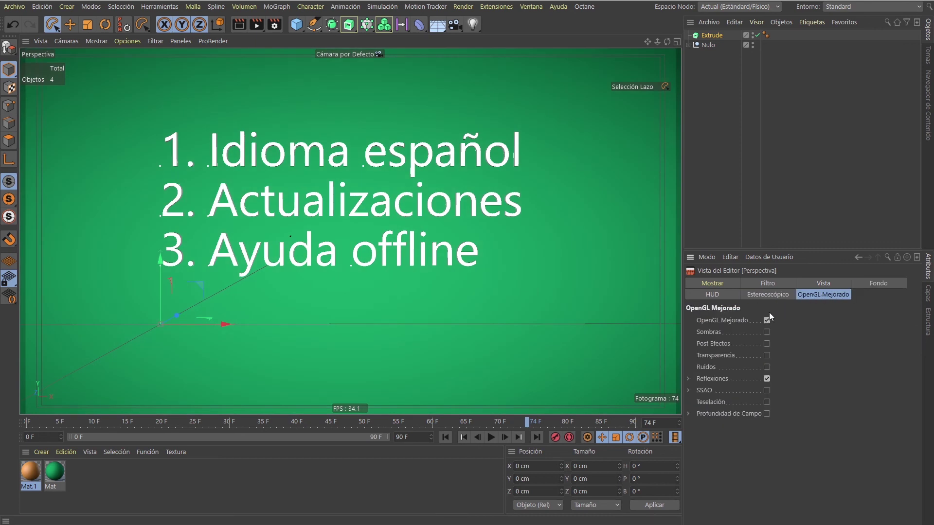
click(713, 296)
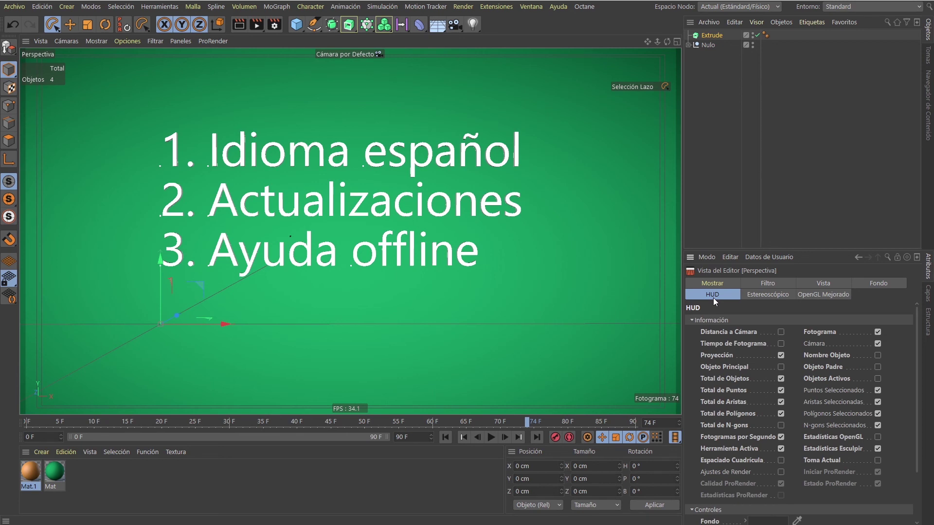
click(759, 285)
click(720, 283)
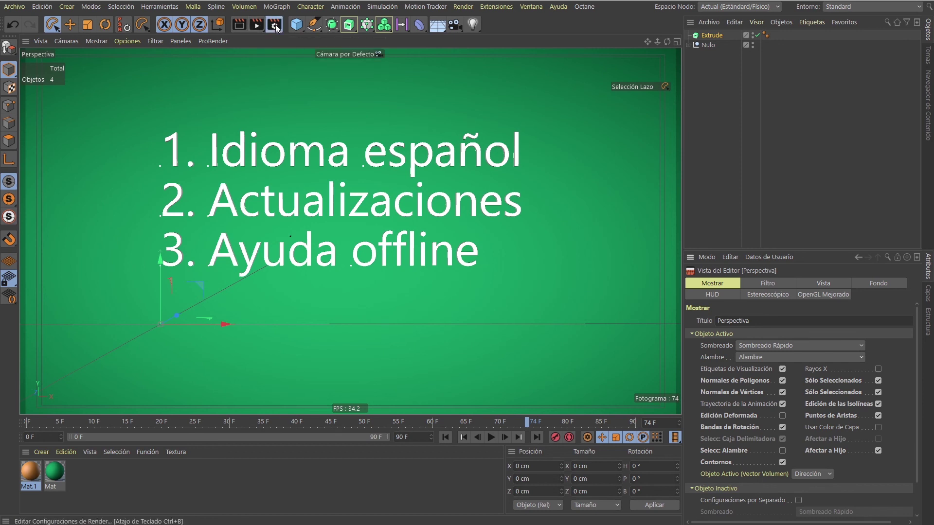
In Render Settings, set Antialiasing to Mejorado (Nivel Mín. 1x1, Máx. 4x4)
click(274, 25)
drag(447, 16, 328, 79)
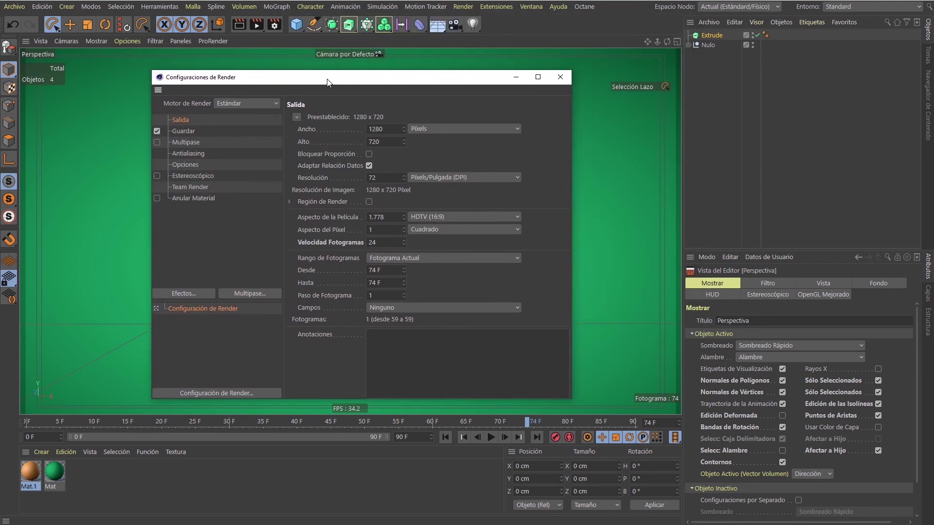
drag(327, 81, 320, 84)
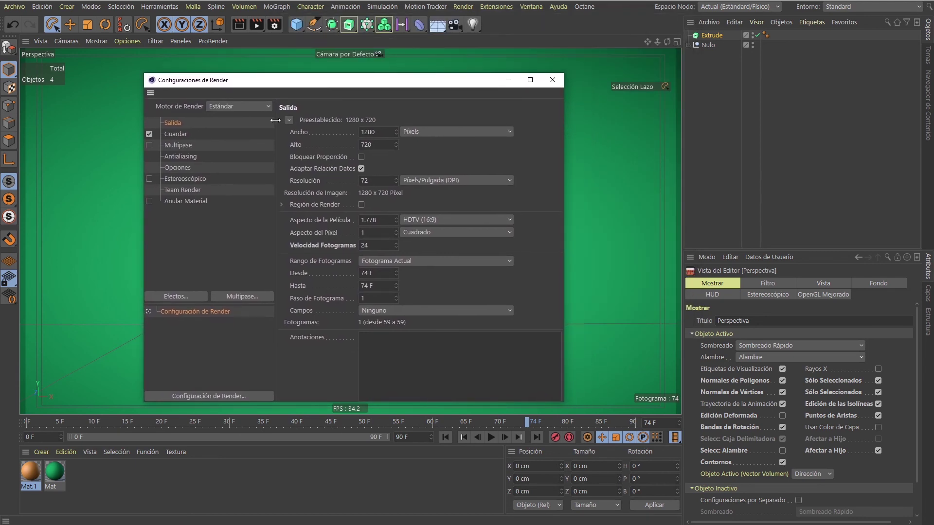
click(181, 155)
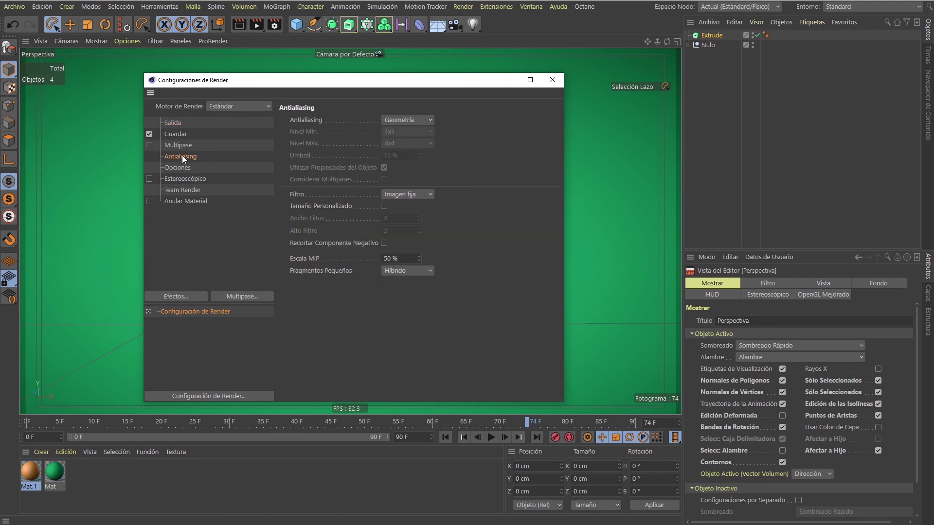
click(423, 119)
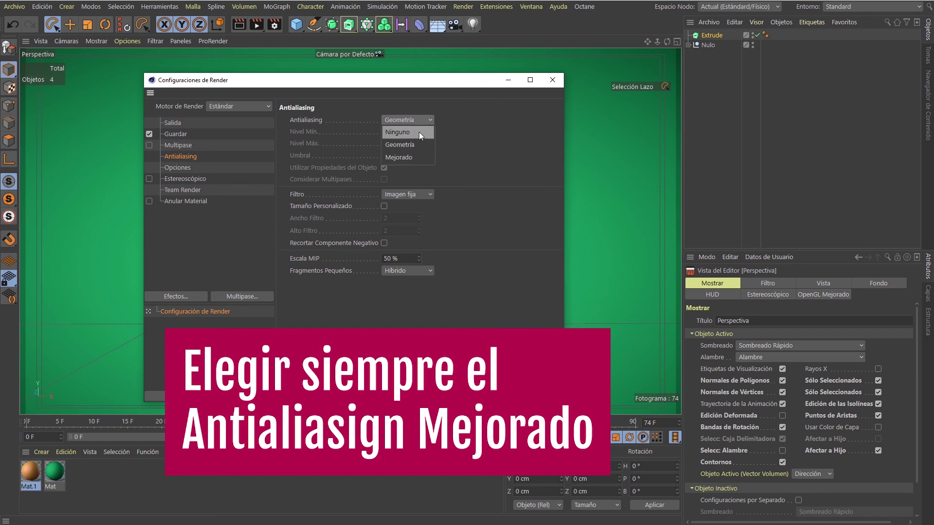
click(417, 157)
right_click(302, 121)
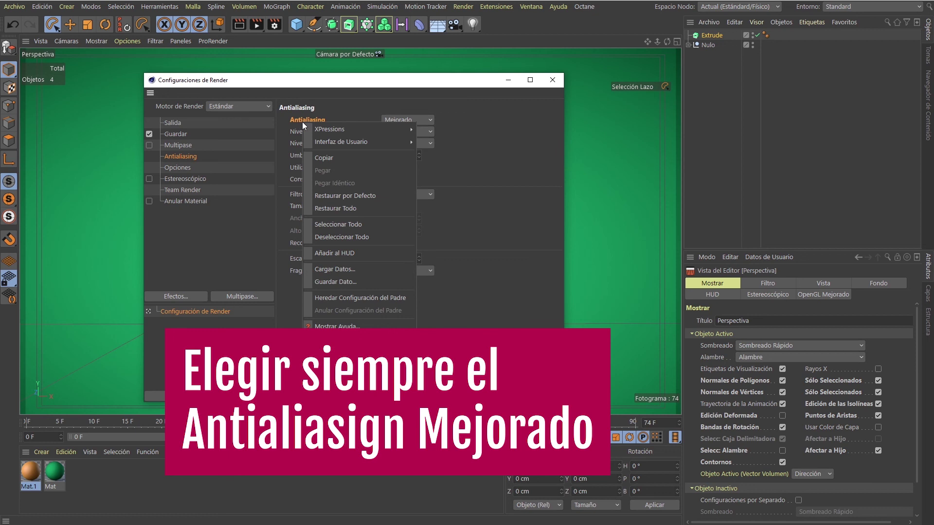
click(497, 175)
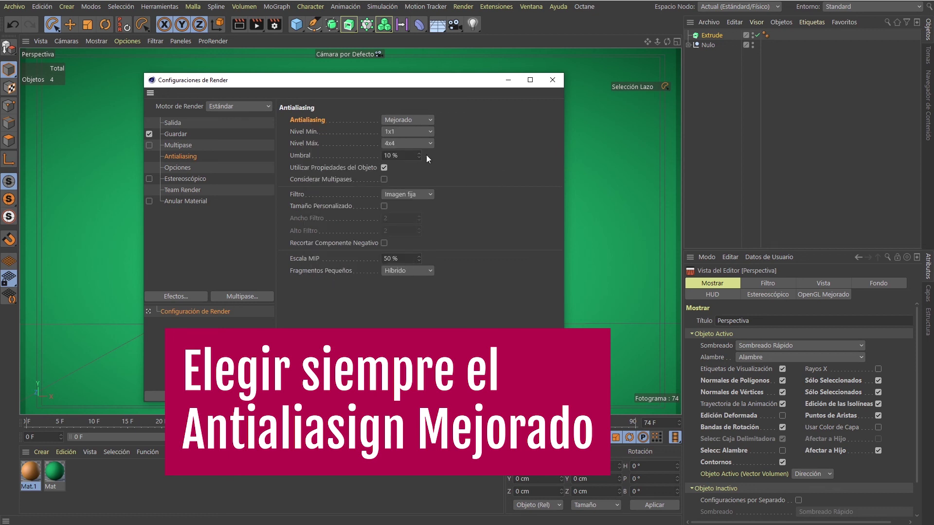